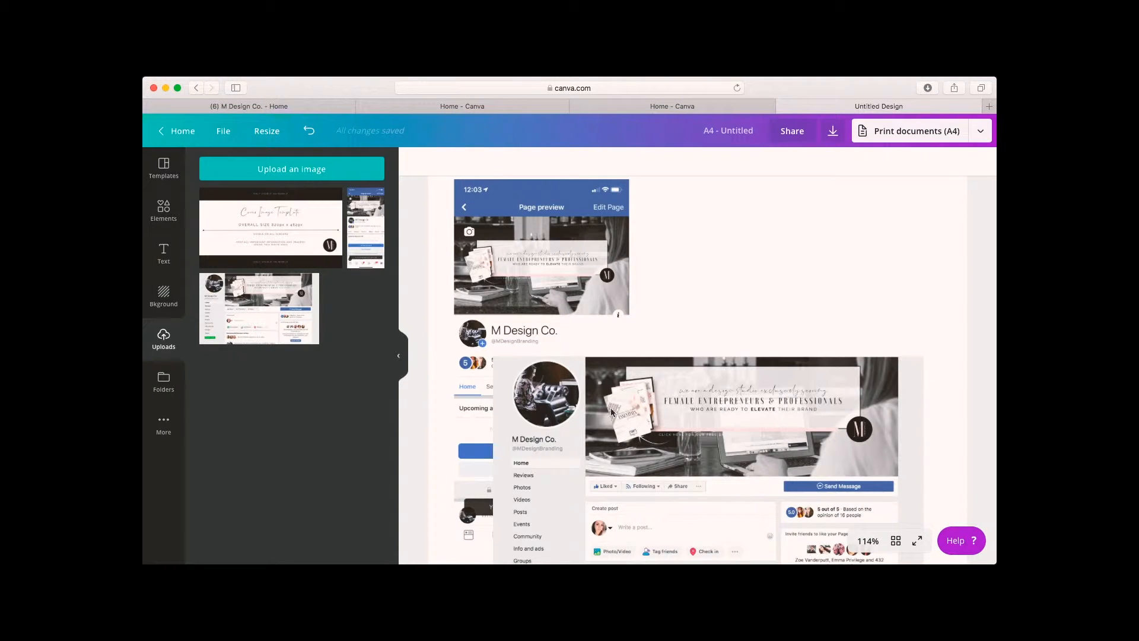
Reposition the Facebook page preview screenshot lower on the A4 page.
drag(699, 424, 697, 293)
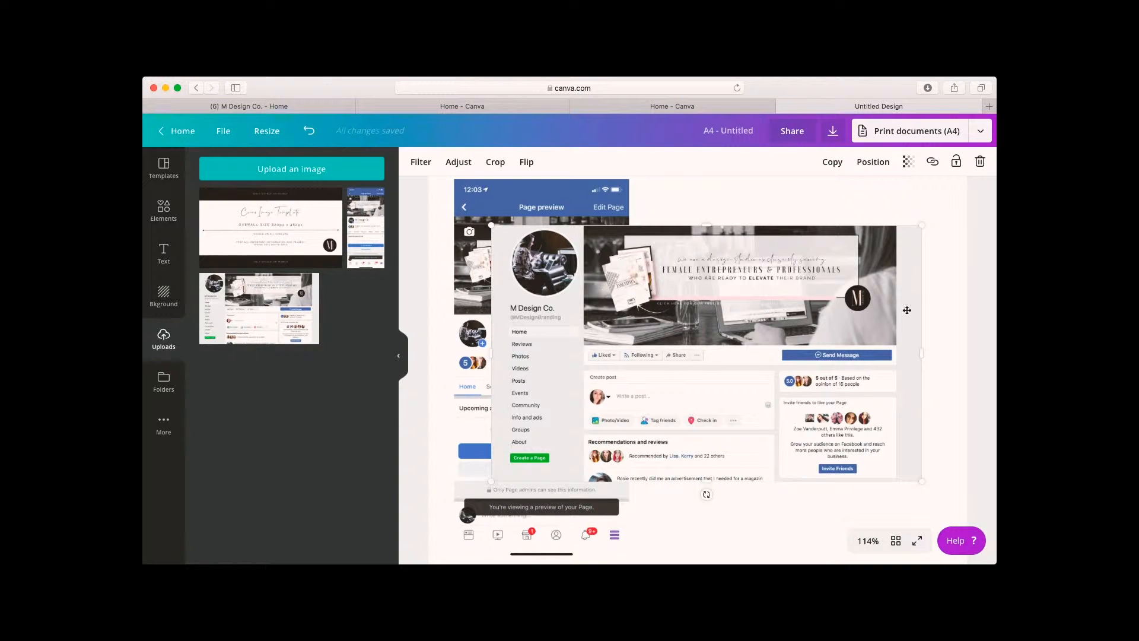
drag(705, 265, 667, 395)
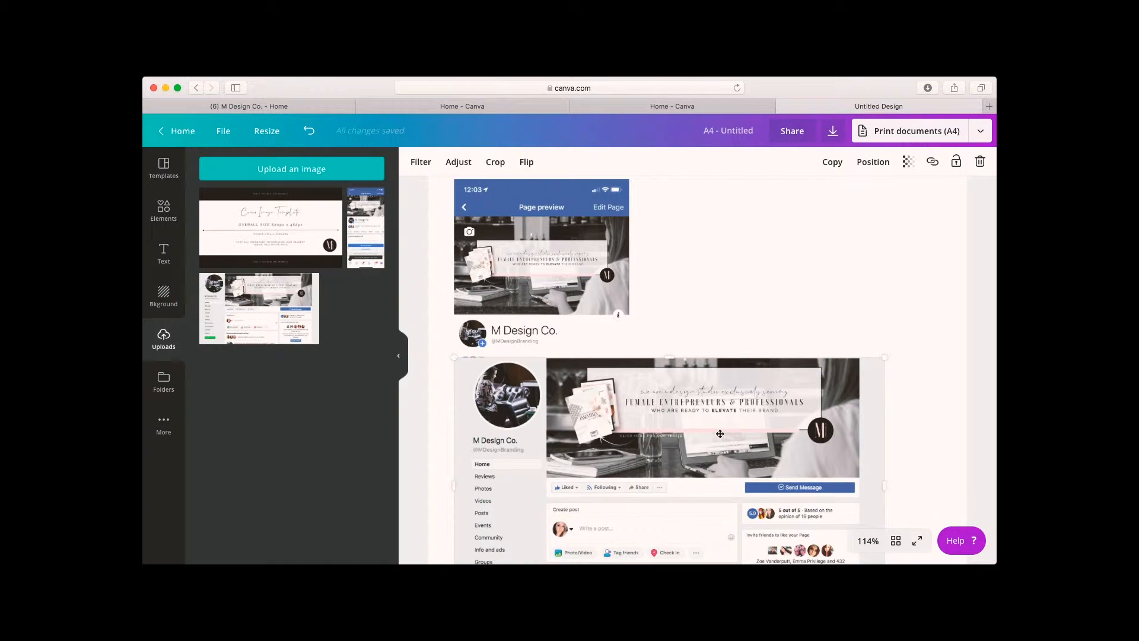
click(182, 129)
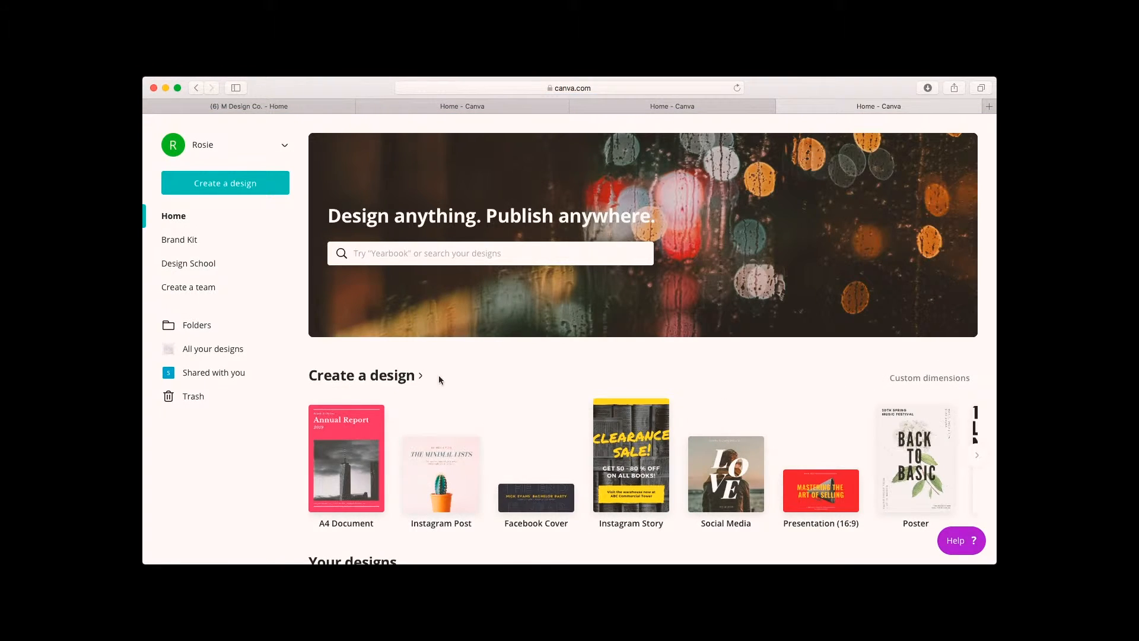
Create a new design with custom dimensions of 820 × 462 px.
scroll(575, 452, down, 3)
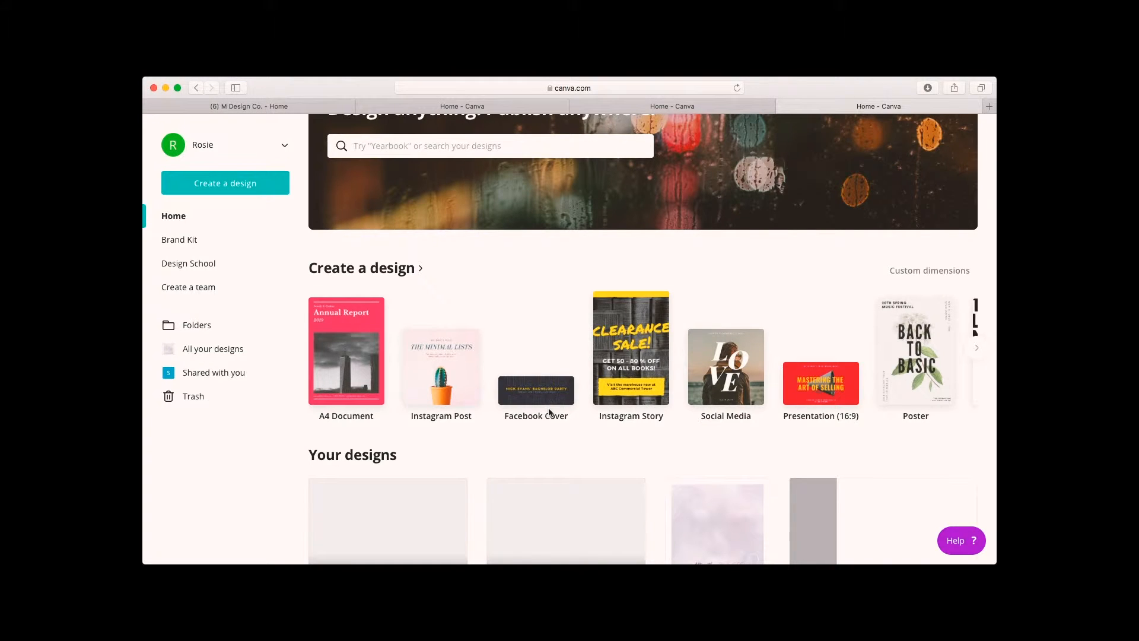
scroll(548, 409, up, 2)
scroll(548, 408, up, 2)
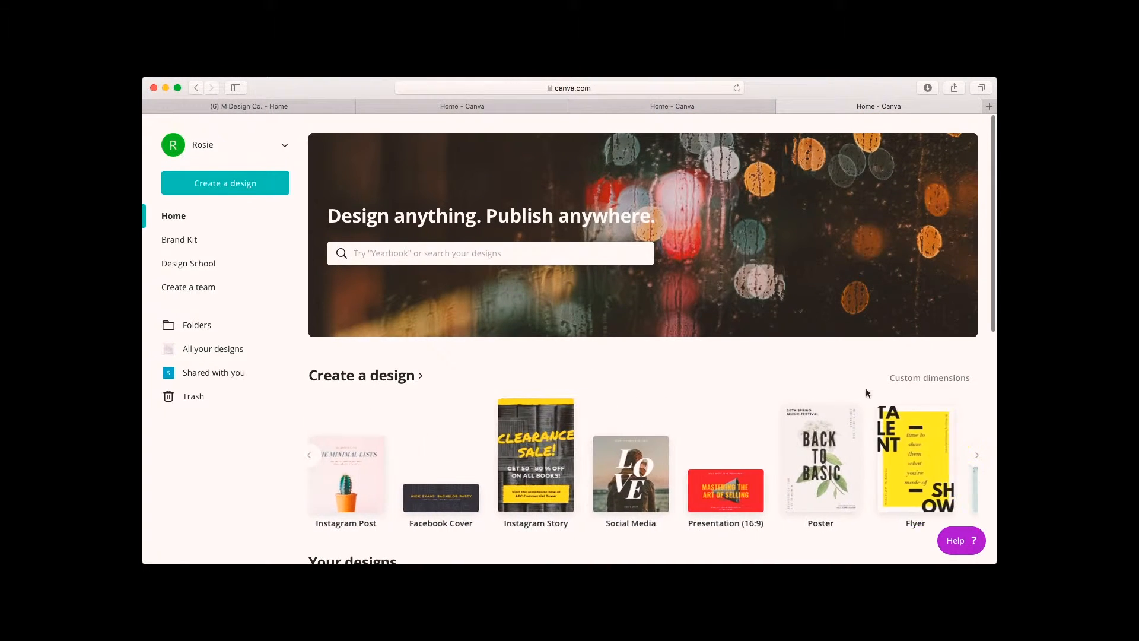
click(910, 383)
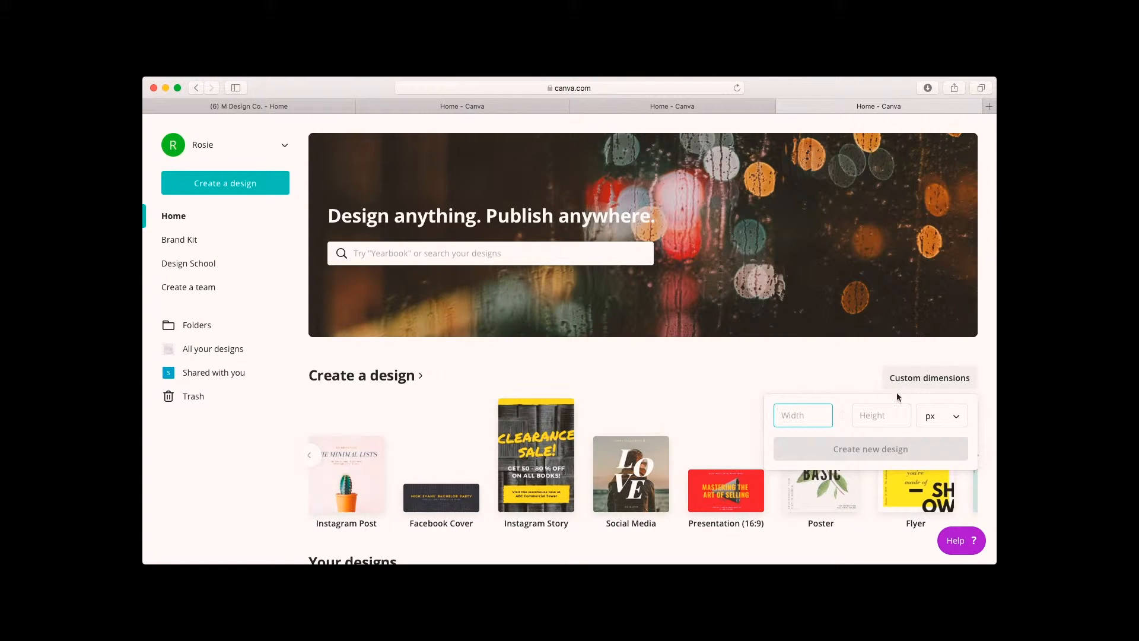
text(820)
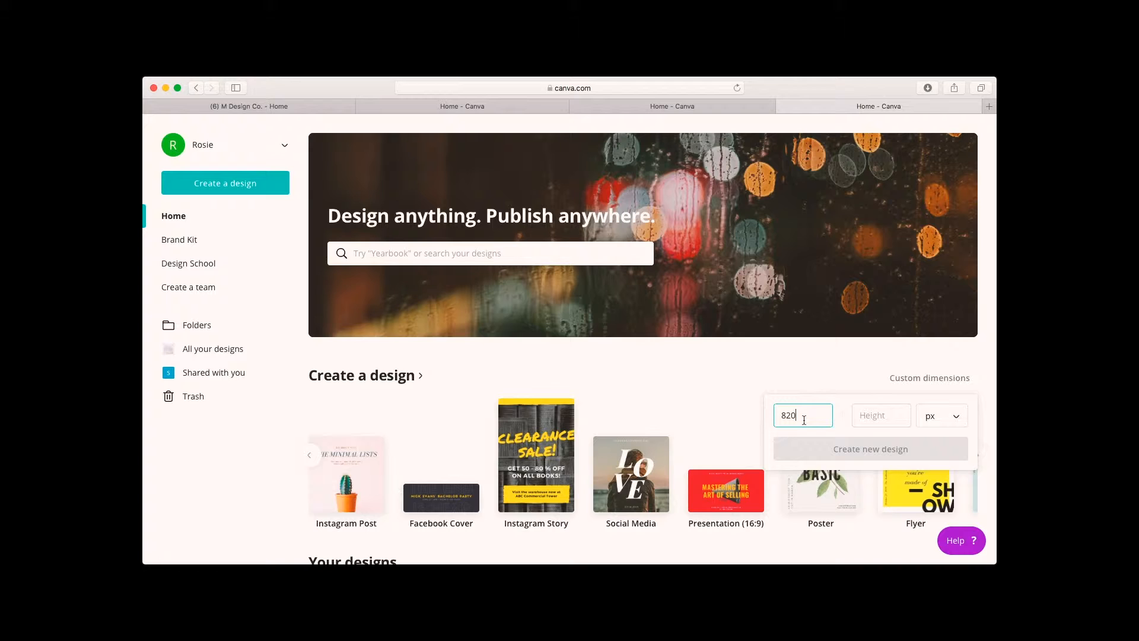
key(Tab)
text(462)
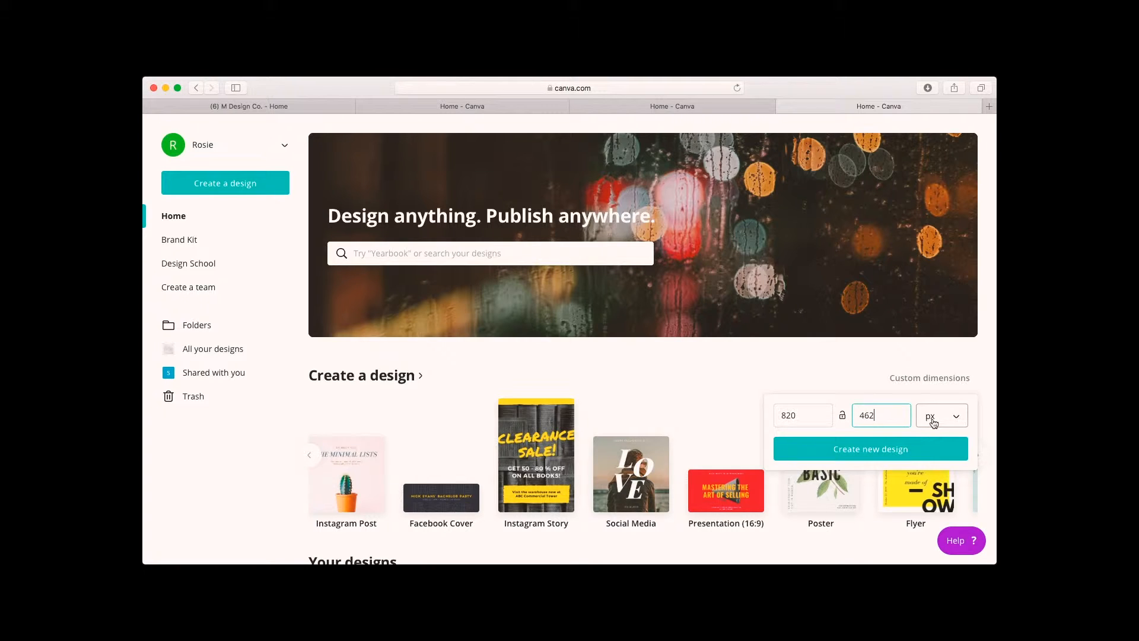
click(880, 453)
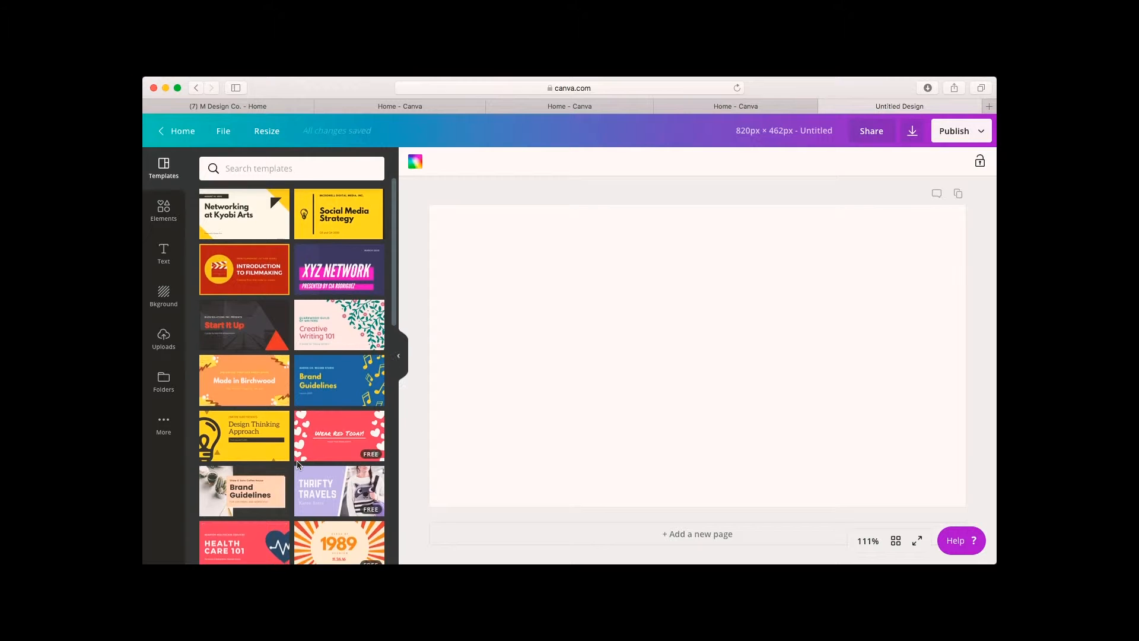
Browse the template library for a suitable cover design.
scroll(298, 465, down, 8)
scroll(298, 465, down, 10)
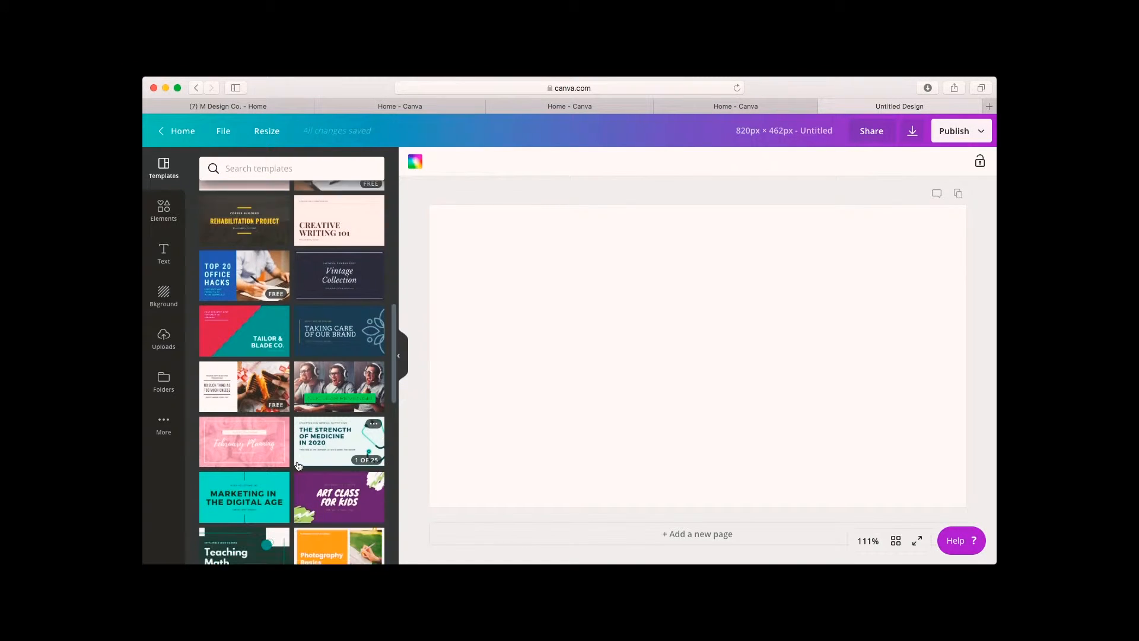
scroll(298, 465, down, 10)
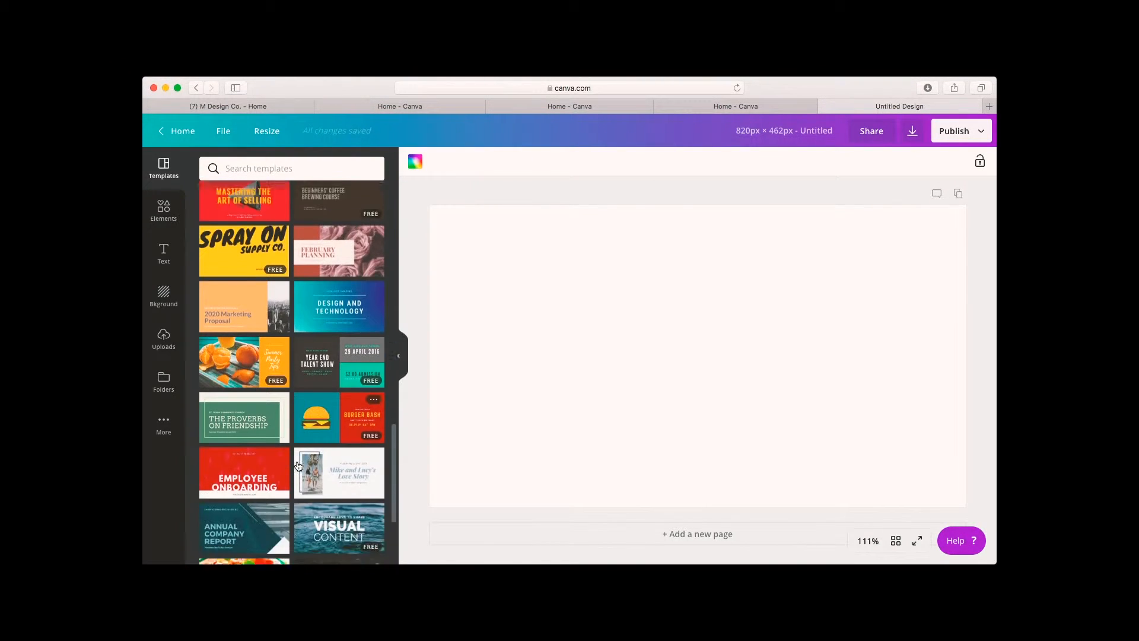
scroll(298, 464, down, 8)
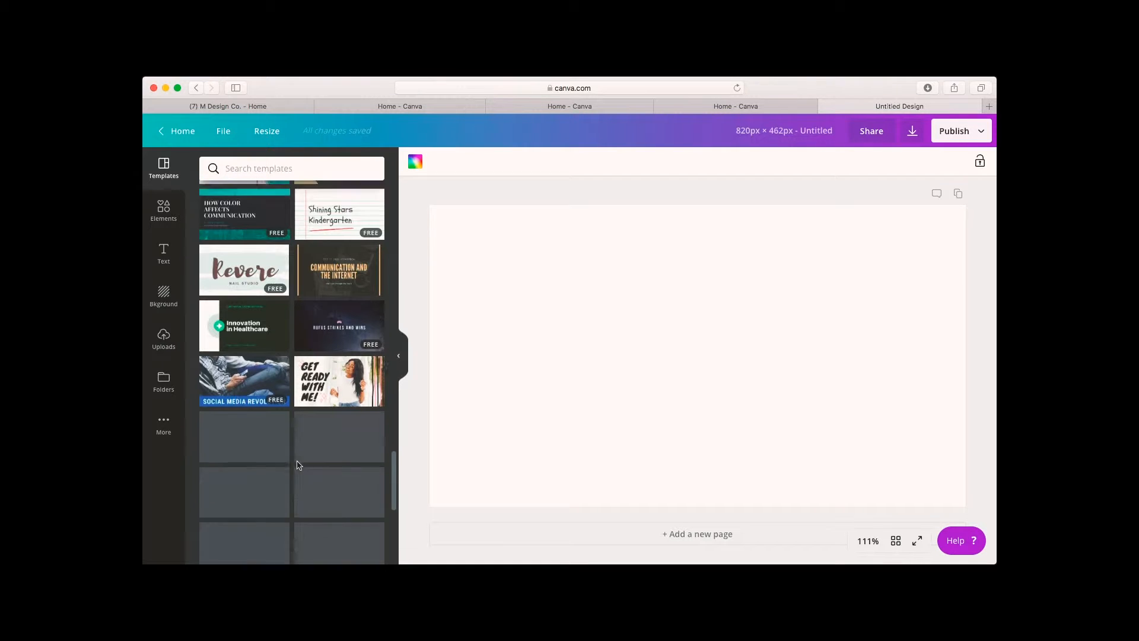
scroll(298, 465, down, 8)
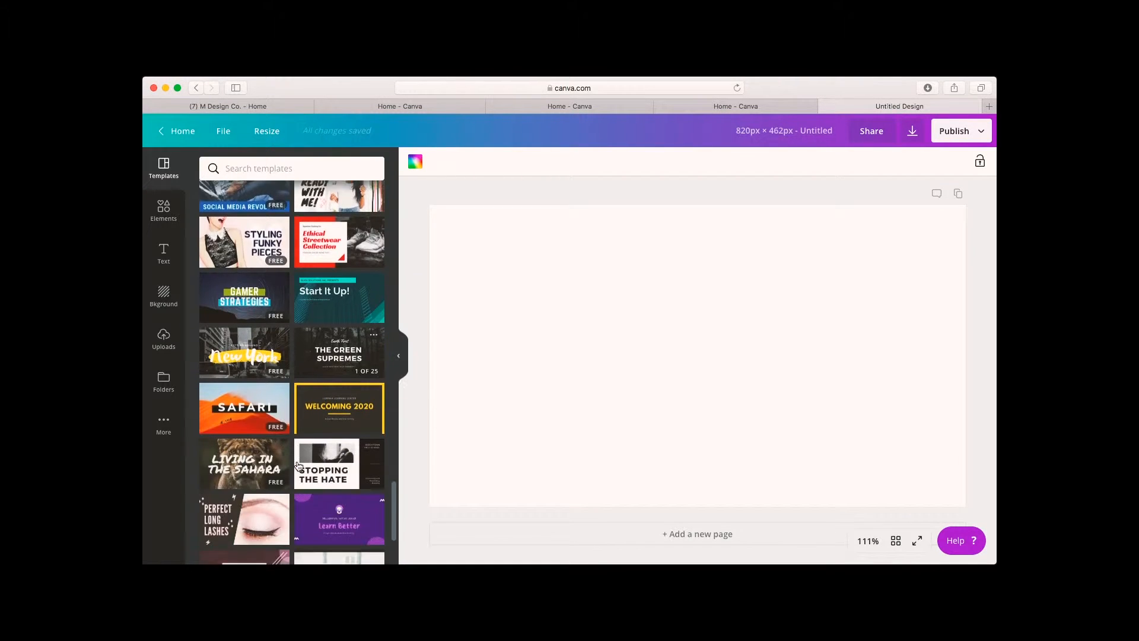
scroll(298, 466, down, 8)
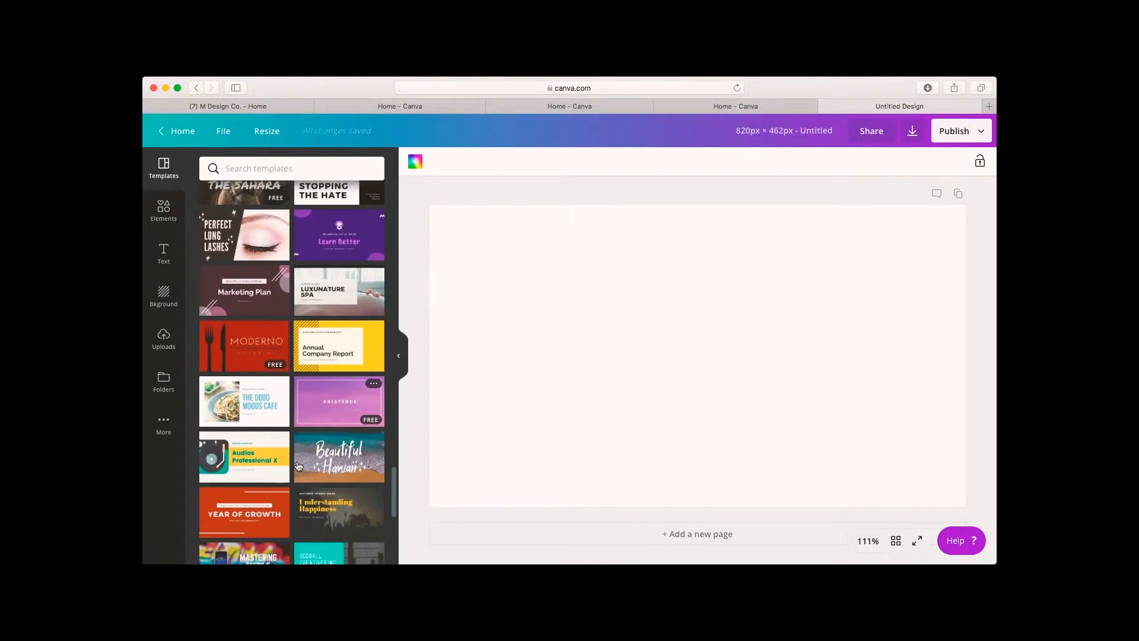
scroll(297, 466, down, 8)
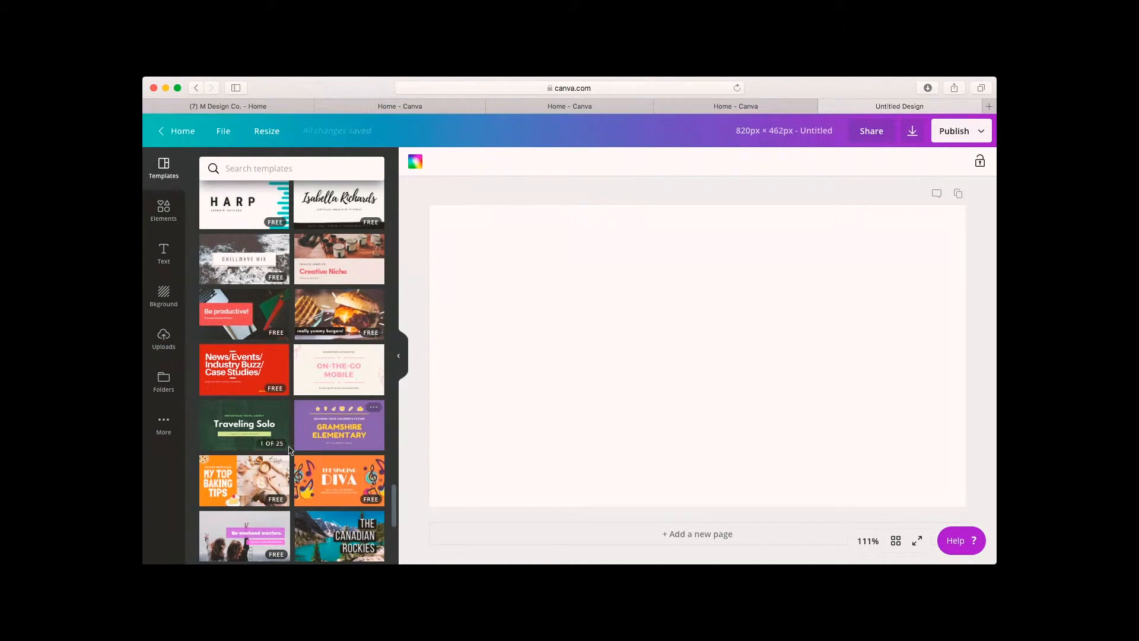
scroll(327, 382, up, 1)
scroll(327, 383, down, 10)
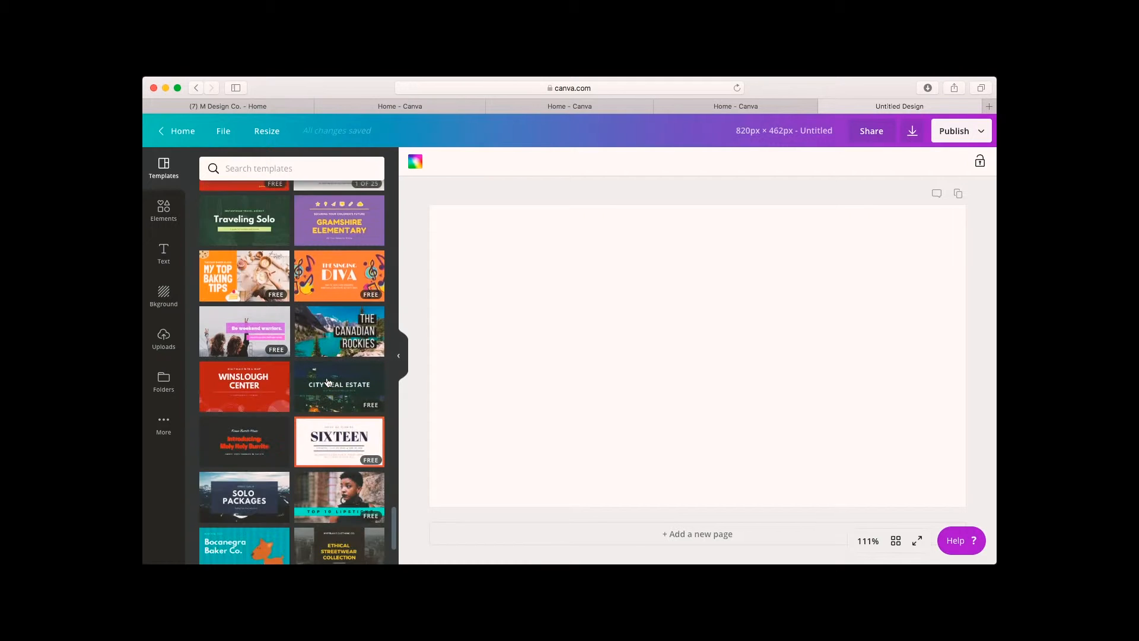
scroll(327, 381, down, 5)
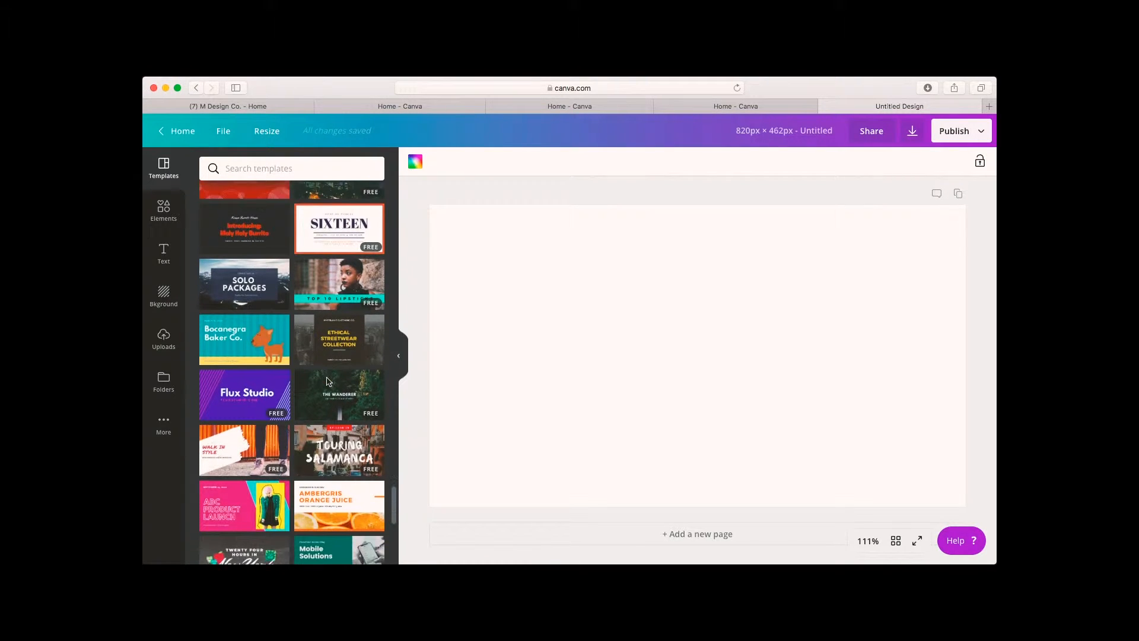
scroll(327, 383, down, 2)
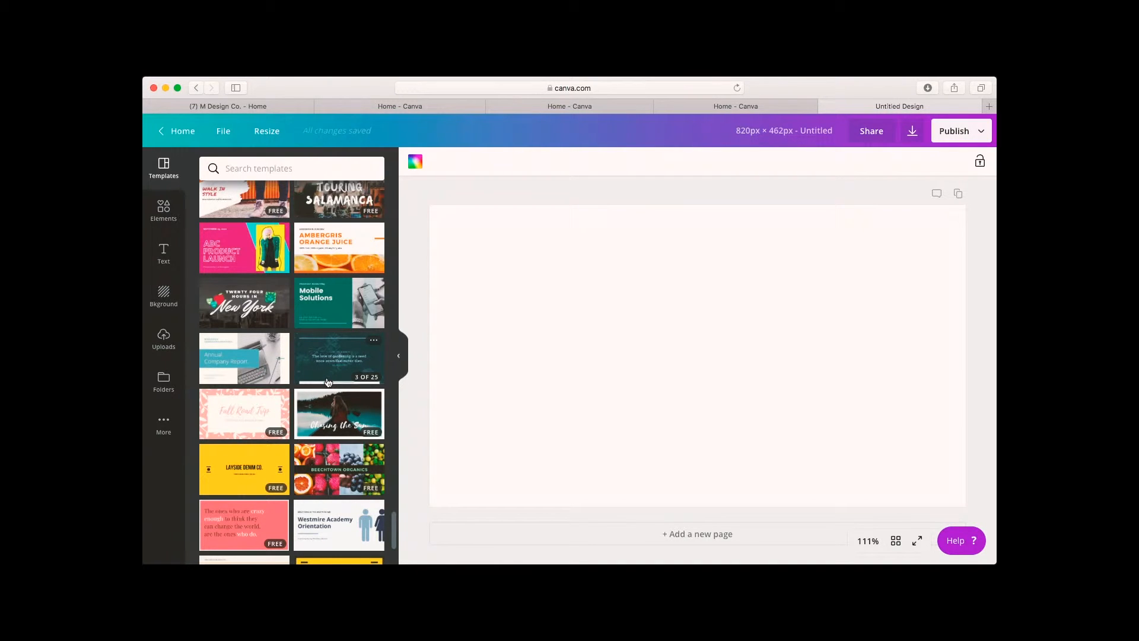
scroll(328, 382, up, 15)
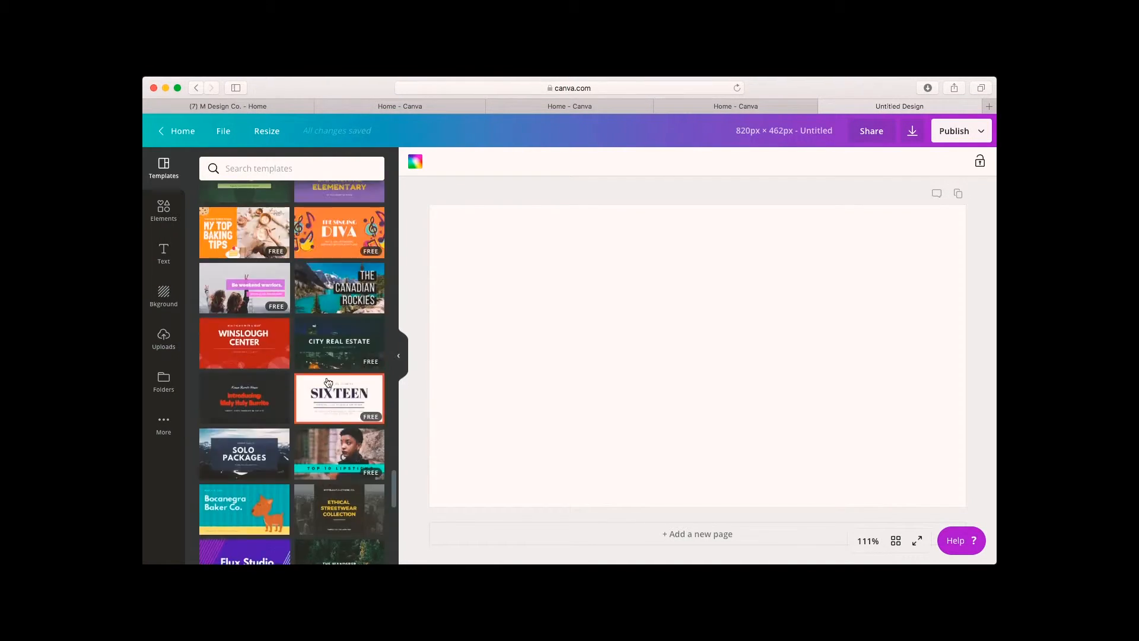
scroll(327, 382, up, 15)
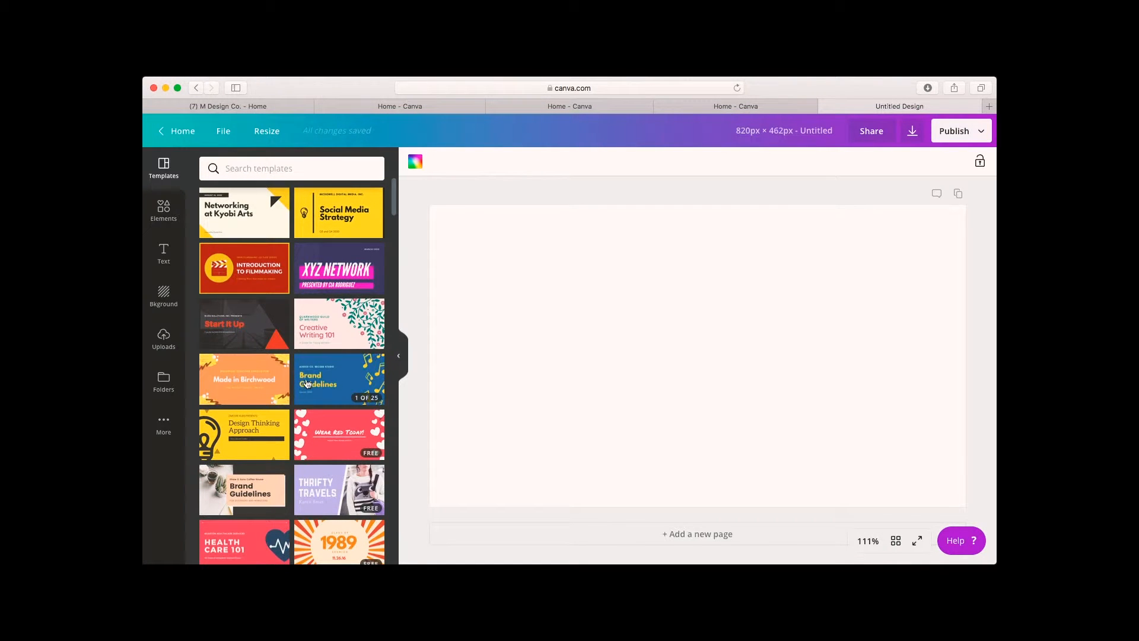
mouse_move(307, 383)
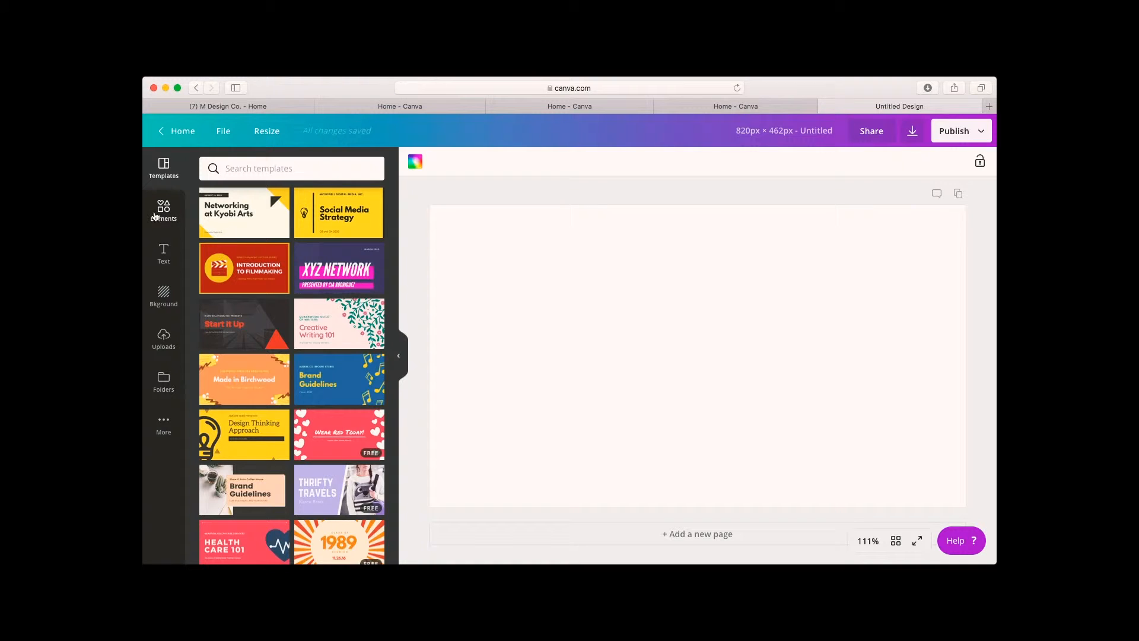
Add the Easter egg basket photo from the Free Photos elements to the canvas.
click(159, 214)
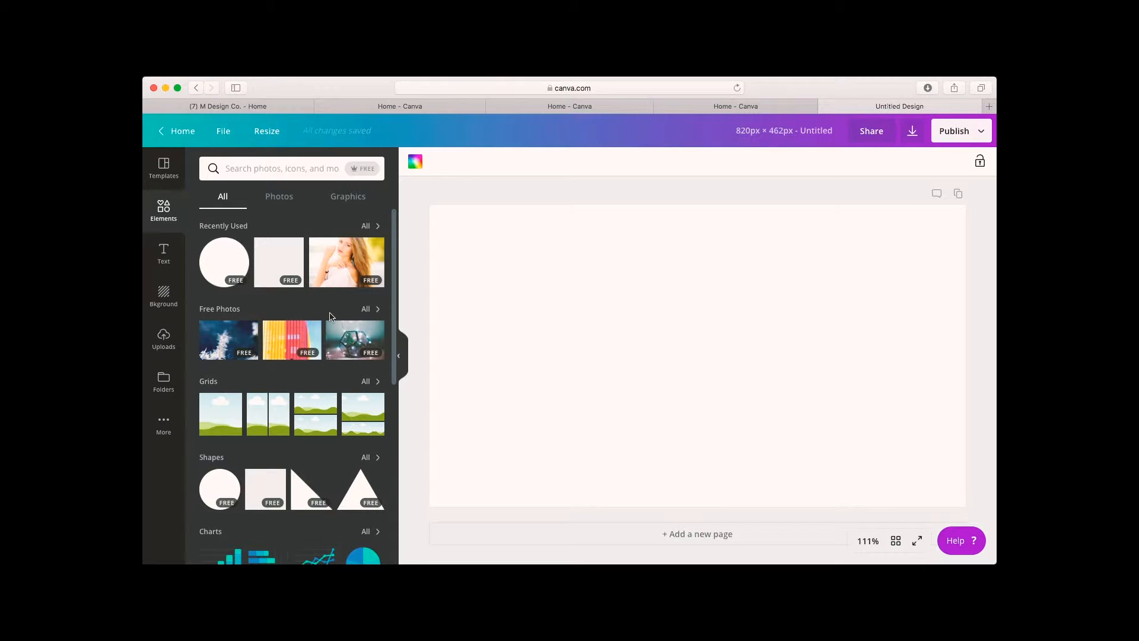
click(371, 314)
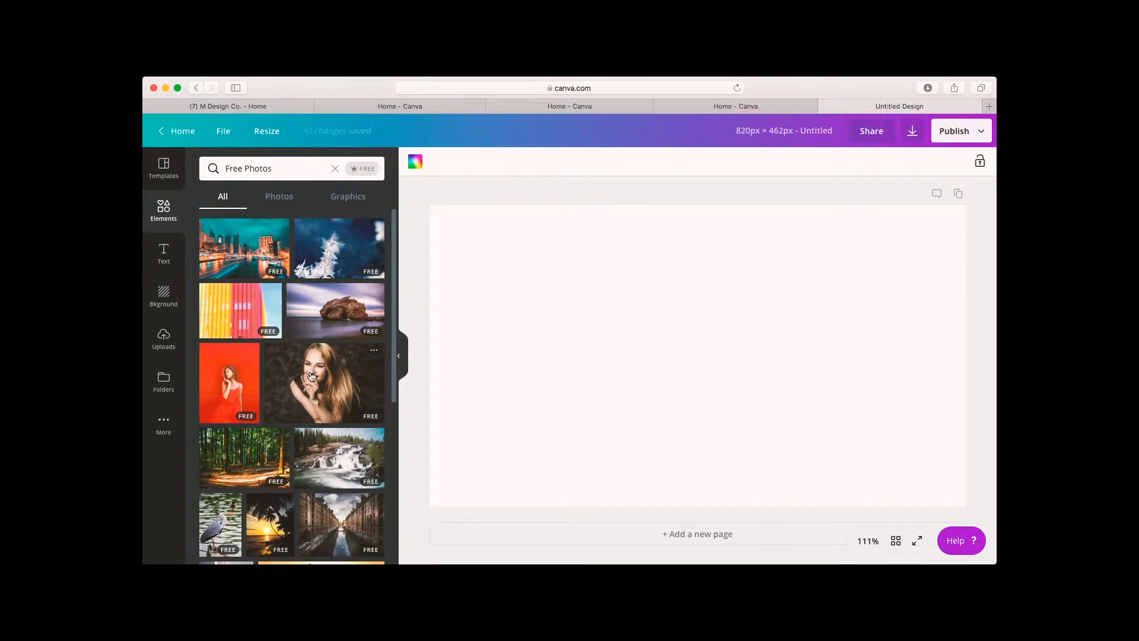
scroll(312, 377, down, 2)
scroll(312, 378, down, 8)
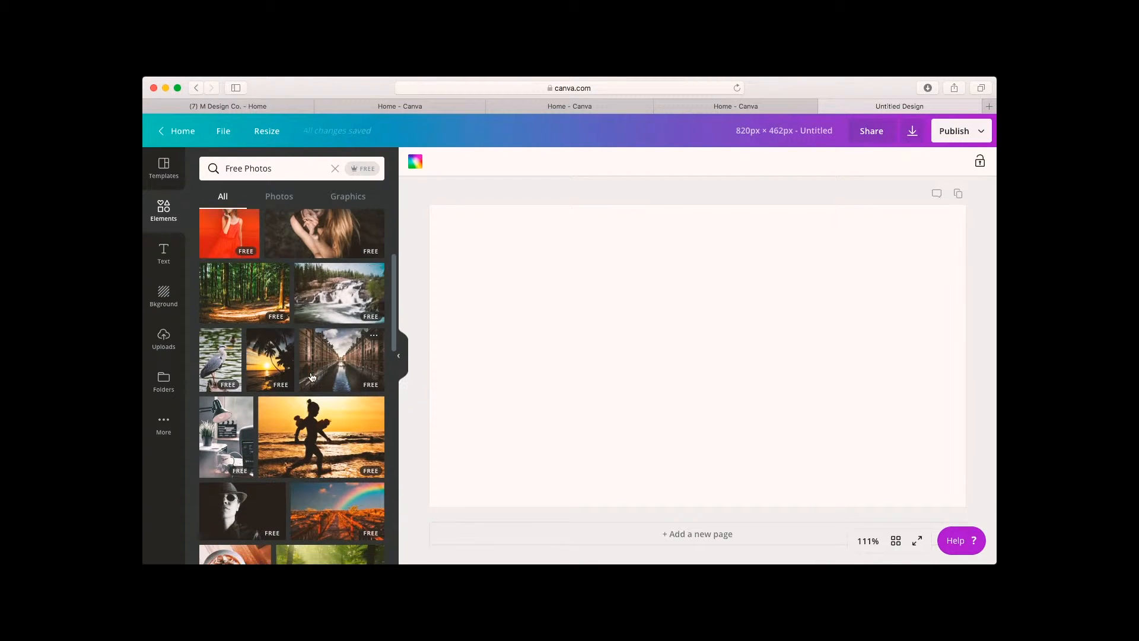
scroll(312, 378, down, 7)
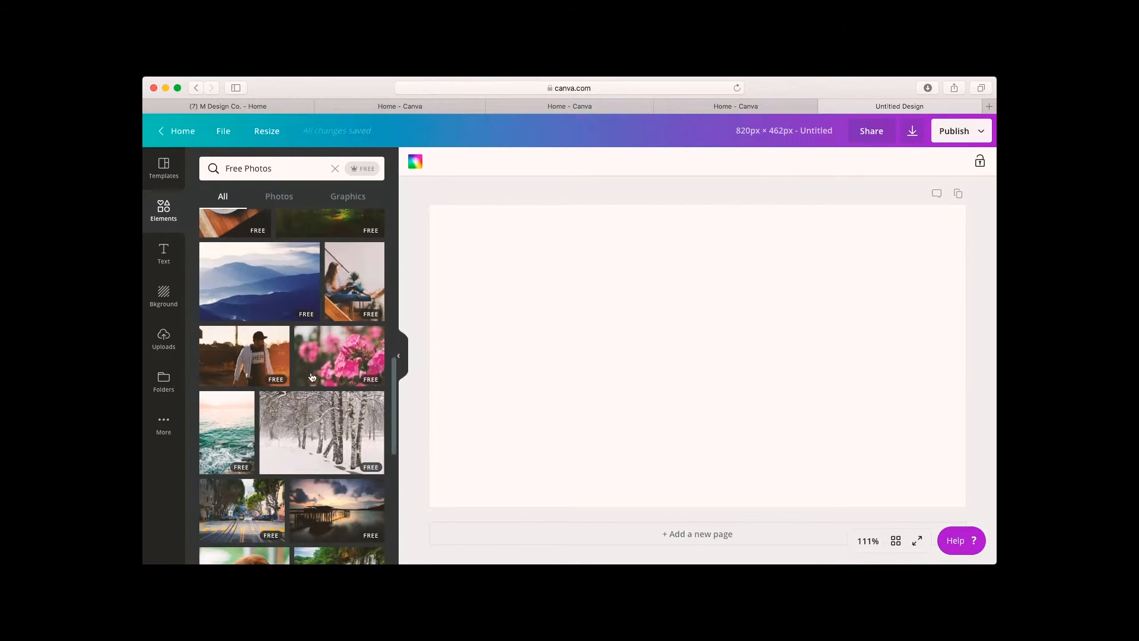
scroll(312, 377, down, 10)
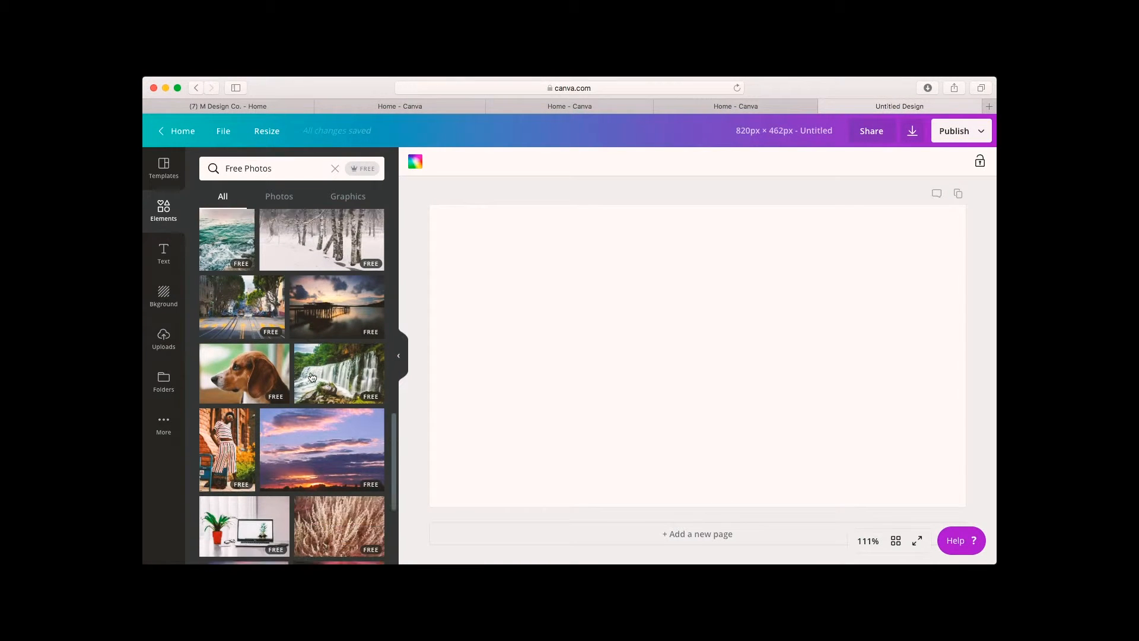
scroll(313, 377, down, 10)
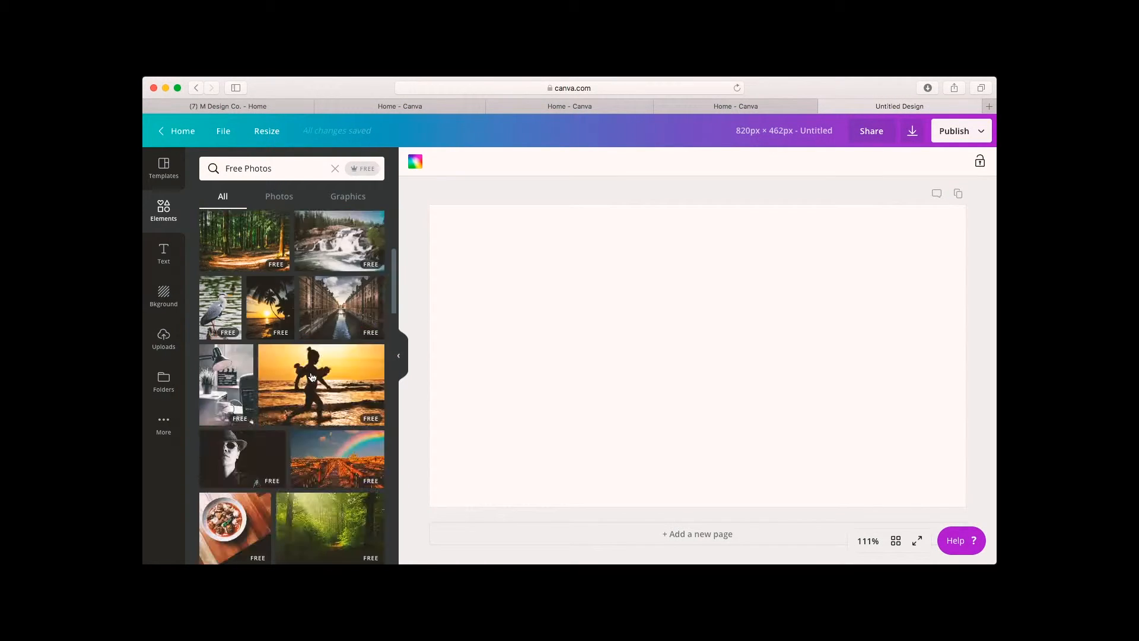
scroll(305, 410, down, 15)
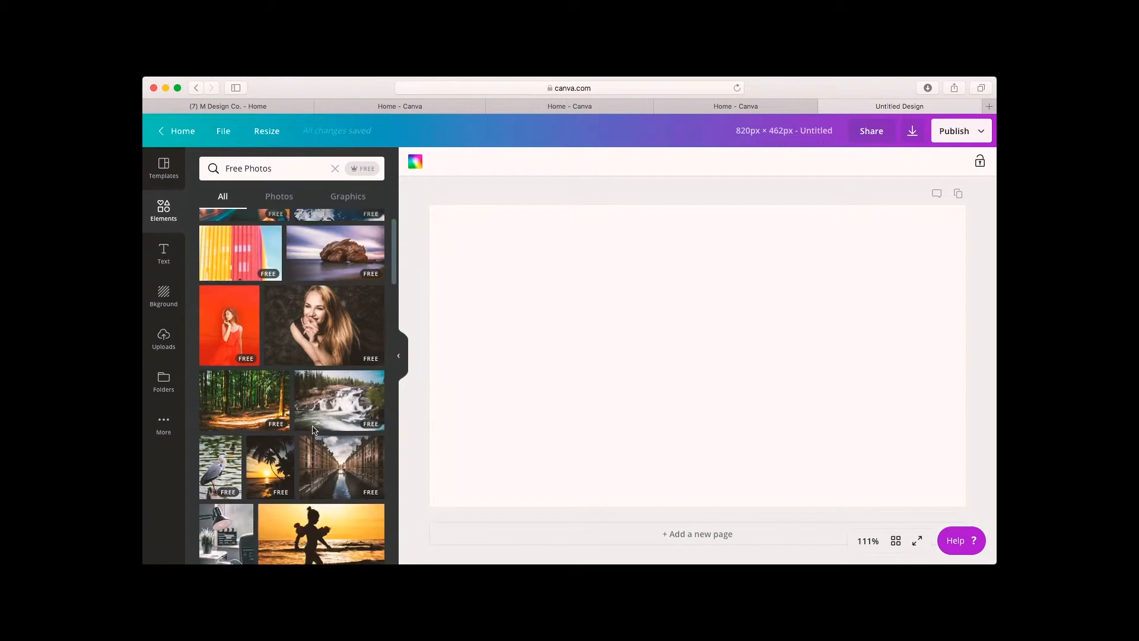
scroll(314, 431, down, 5)
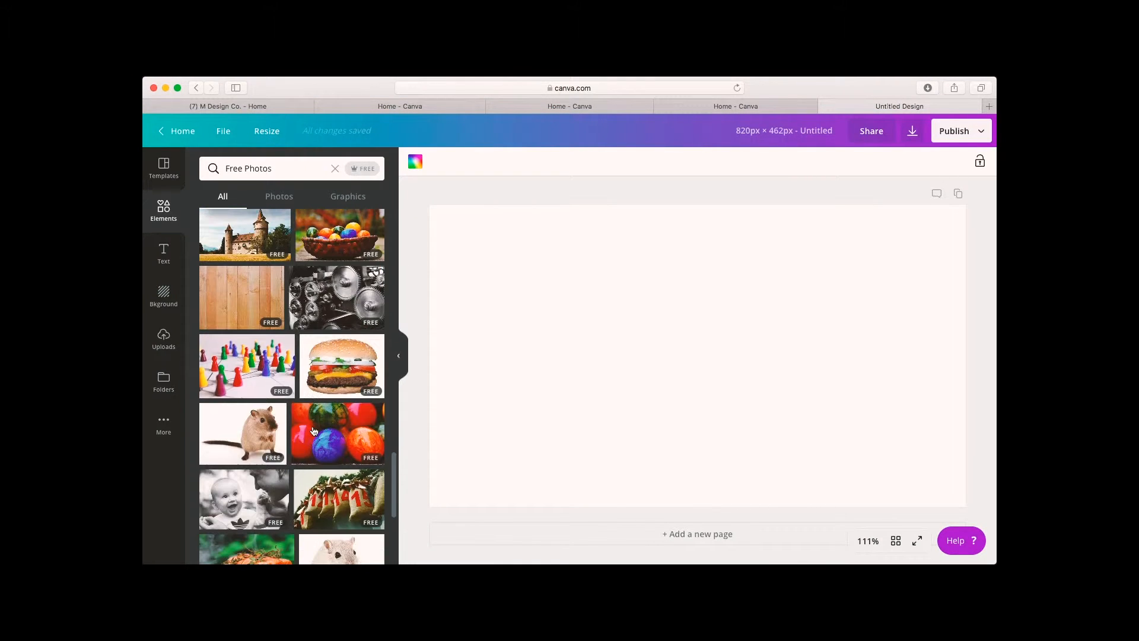
scroll(314, 431, up, 1)
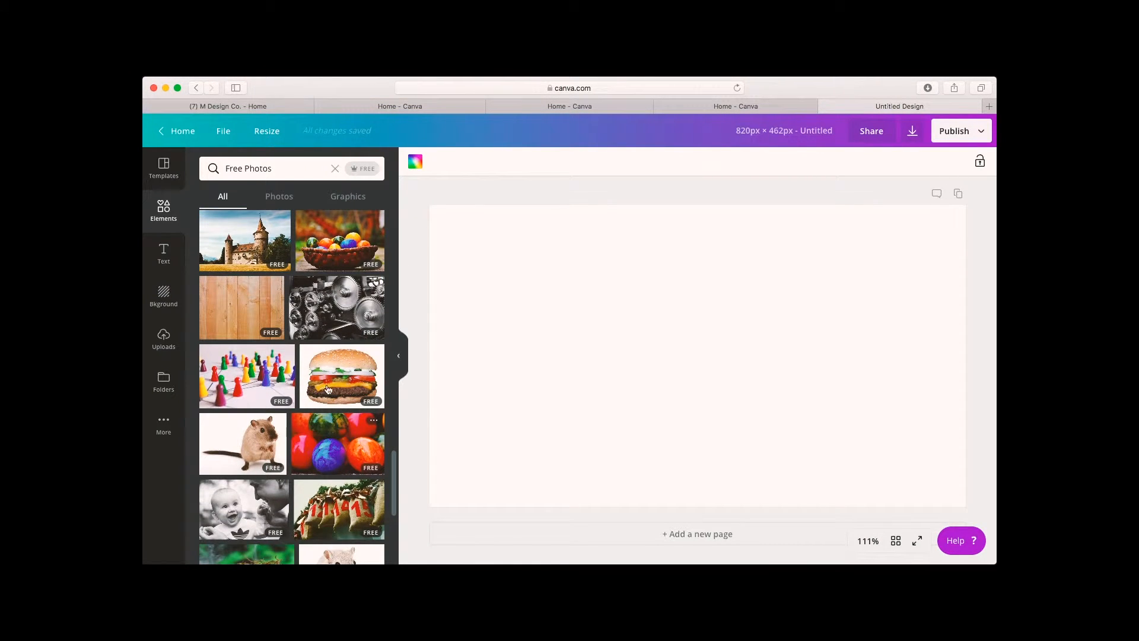
click(341, 228)
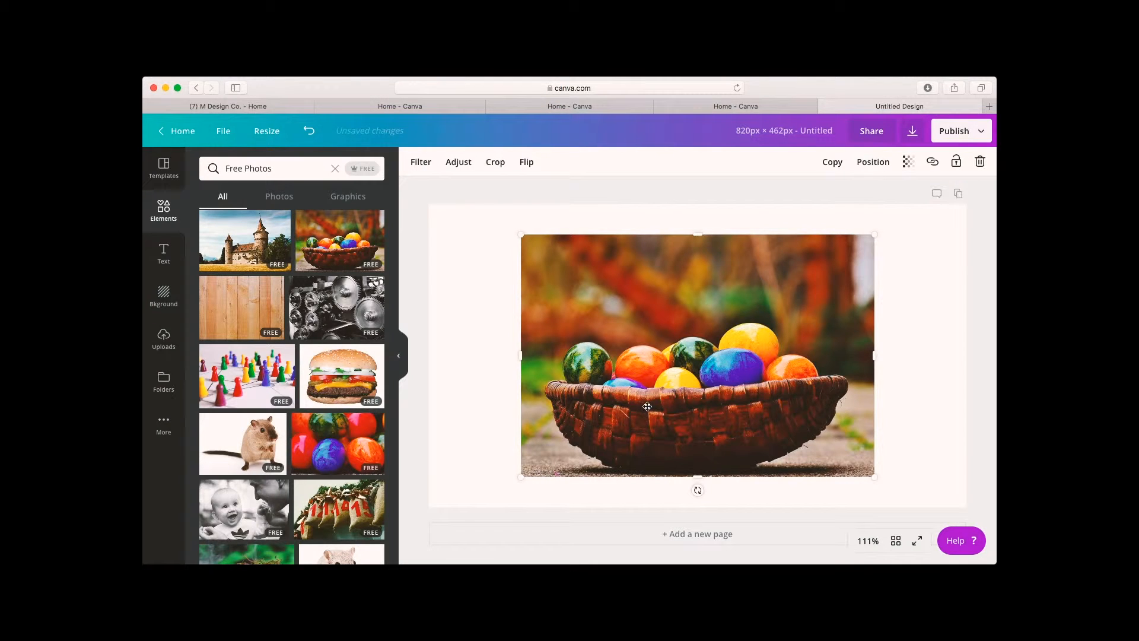
Move and enlarge the basket photo so it fills the whole canvas.
drag(649, 407, 738, 379)
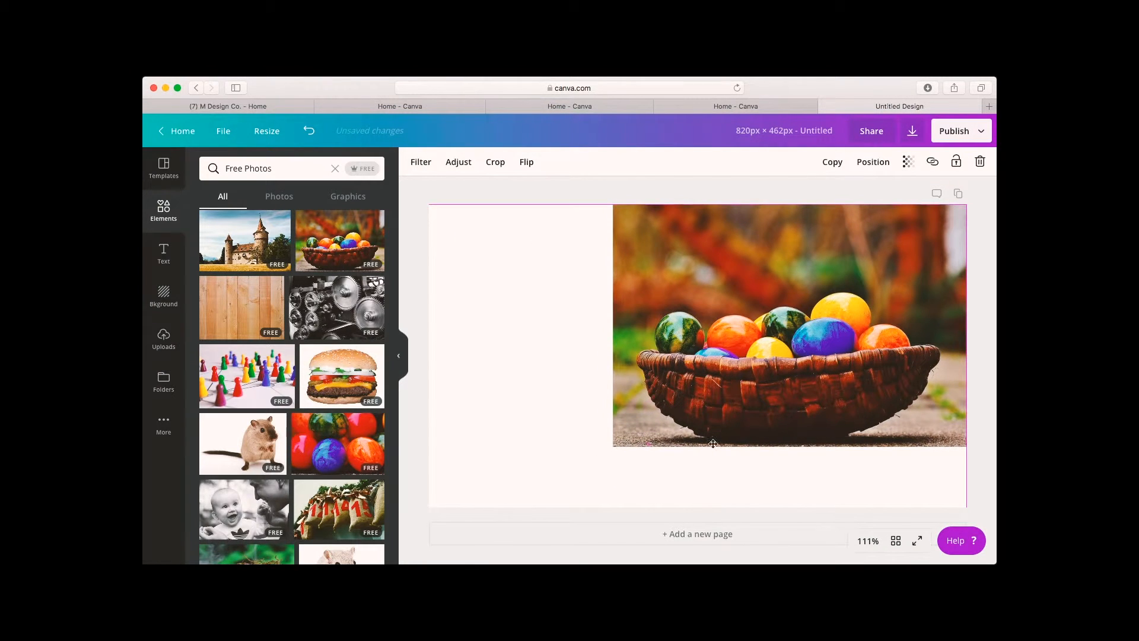
drag(513, 476, 397, 528)
drag(754, 453, 754, 407)
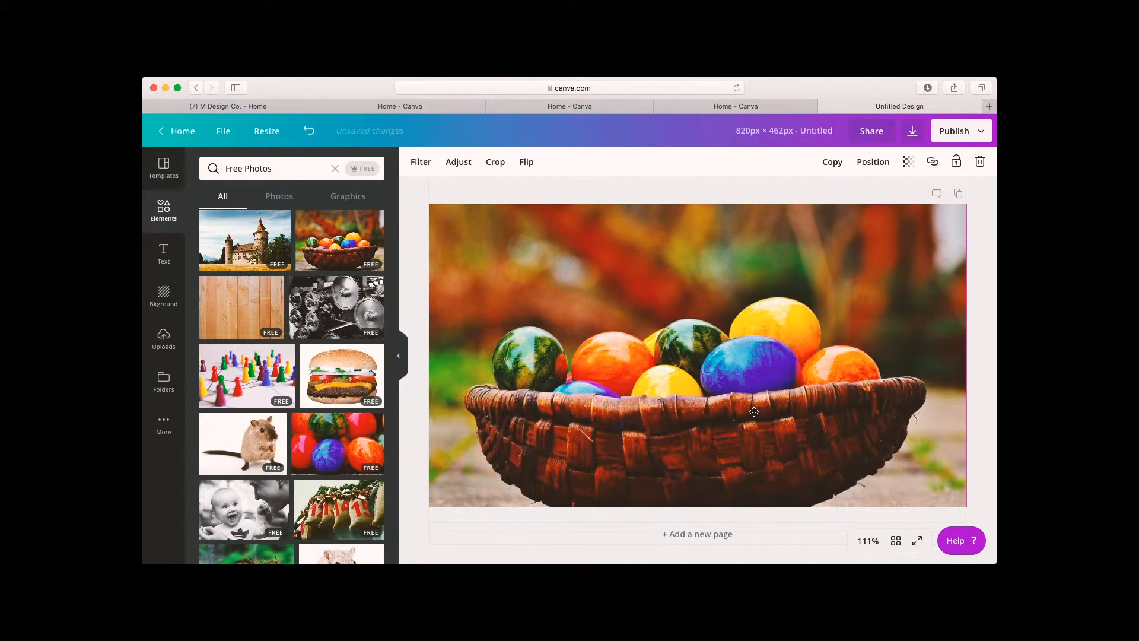
click(989, 404)
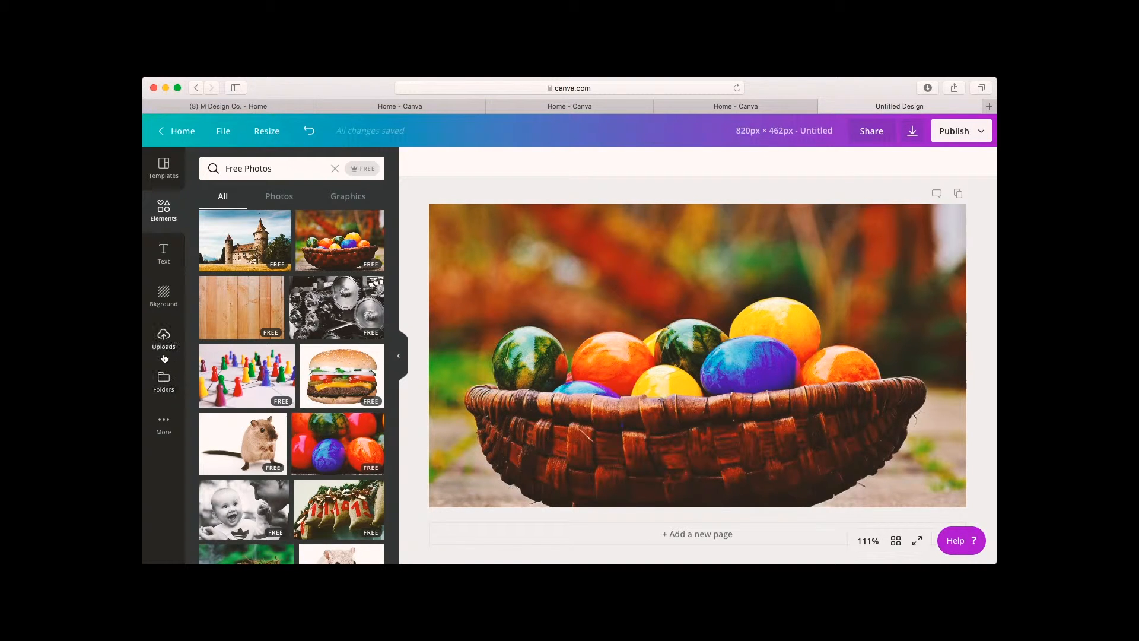
Add the uploaded cover template guide to the canvas and stretch it to cover the whole design.
click(162, 347)
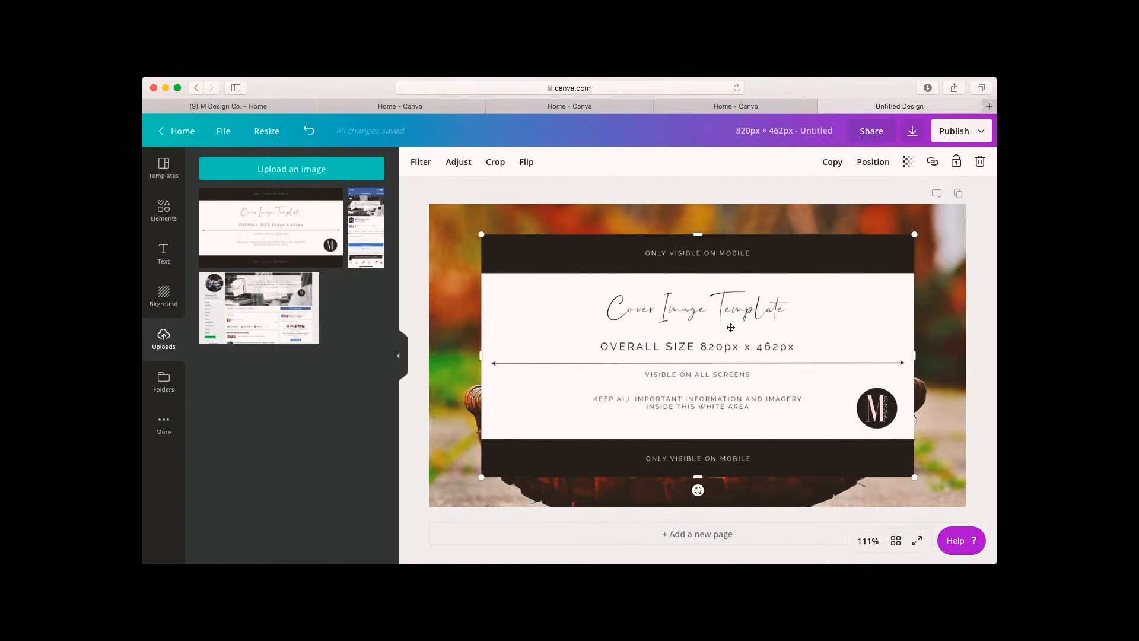
drag(731, 328, 678, 298)
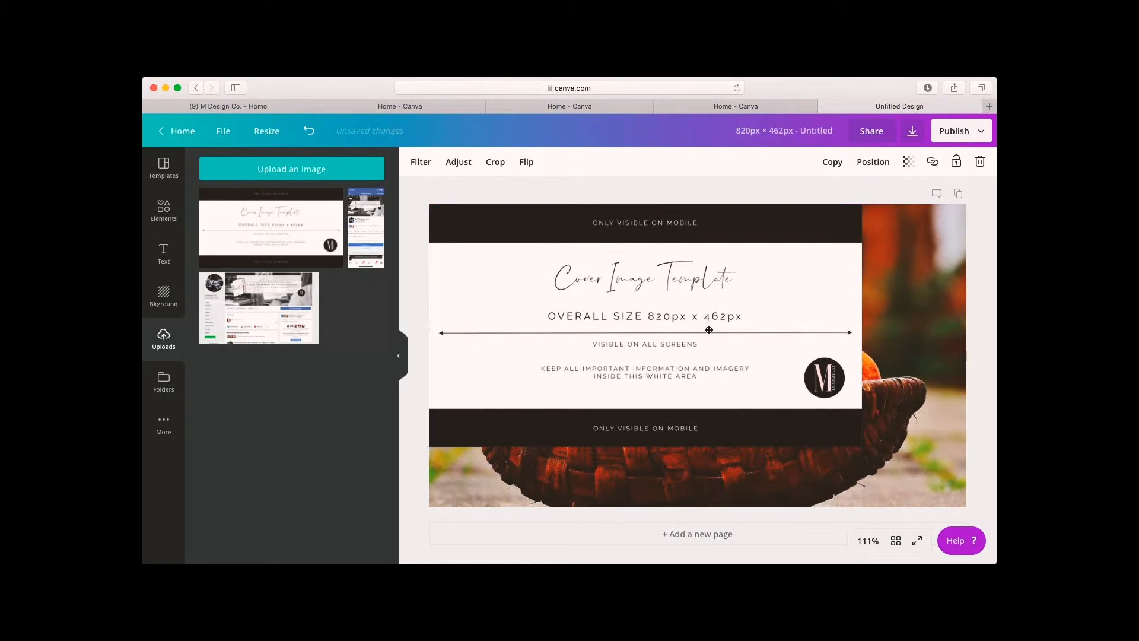
drag(864, 448, 960, 476)
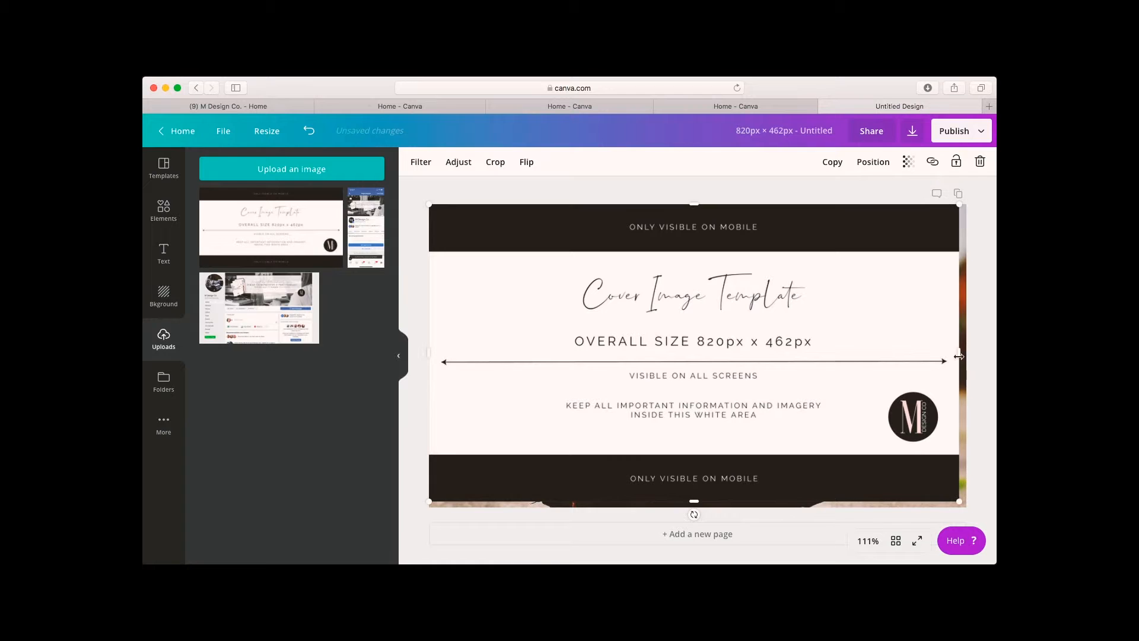
drag(962, 354, 967, 355)
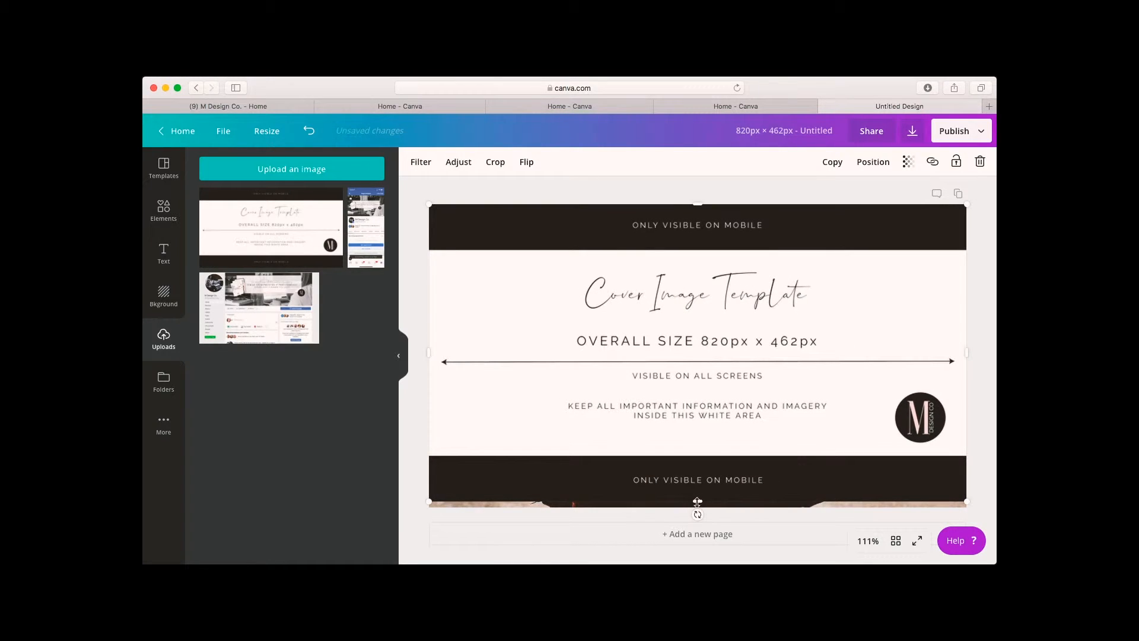
drag(697, 503, 697, 508)
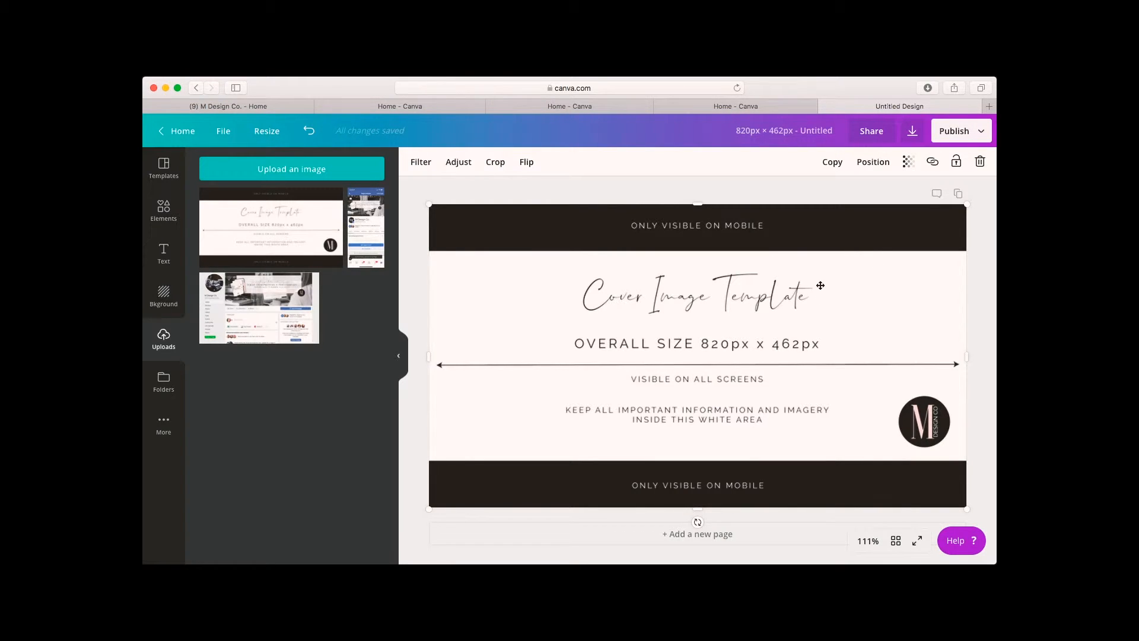
Set the template guide's transparency to 33 and undo an accidental change.
click(908, 164)
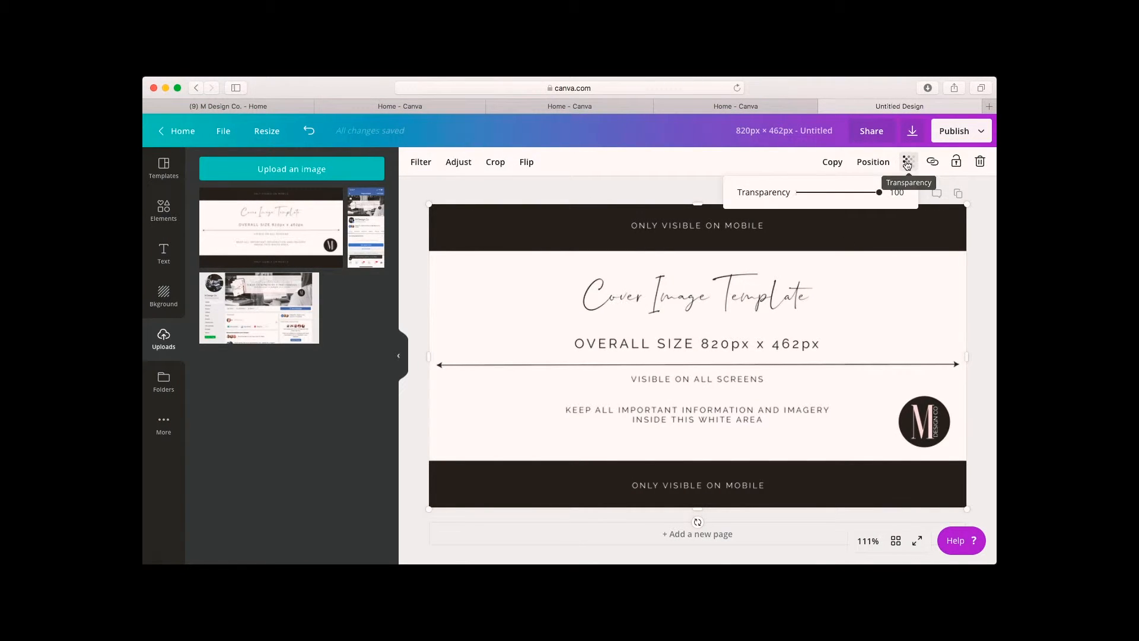
drag(879, 198, 825, 198)
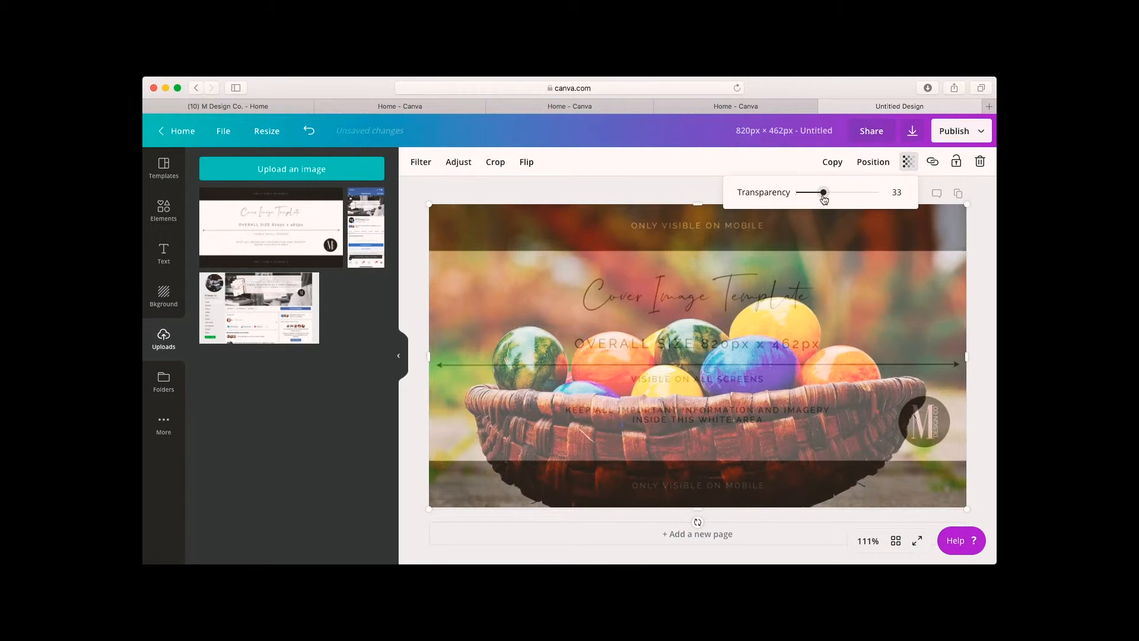
click(983, 246)
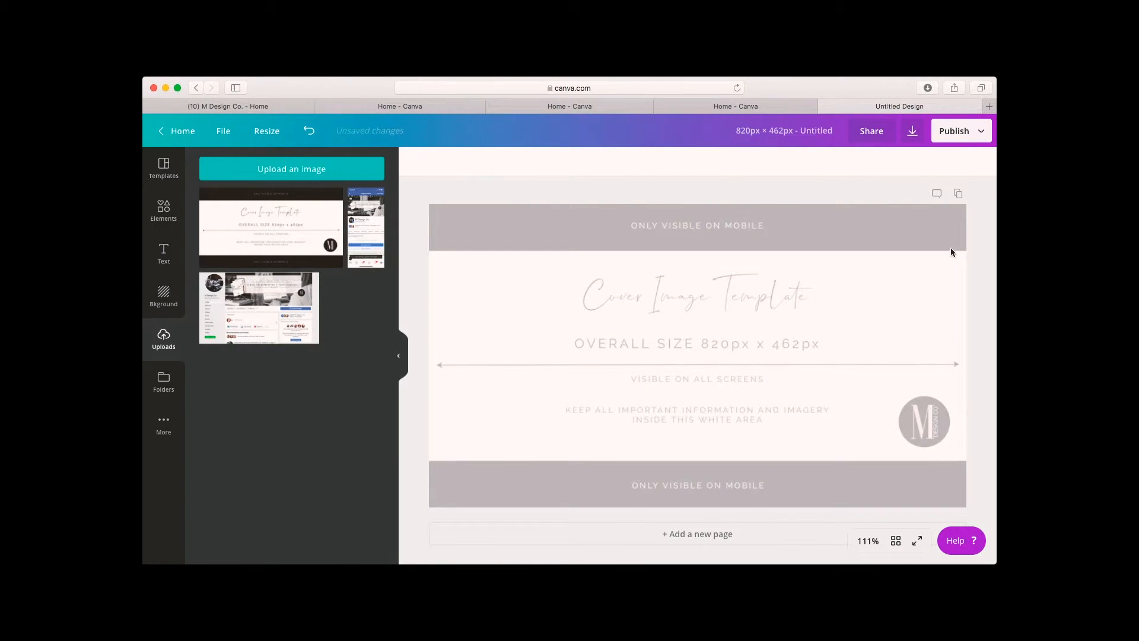
click(309, 131)
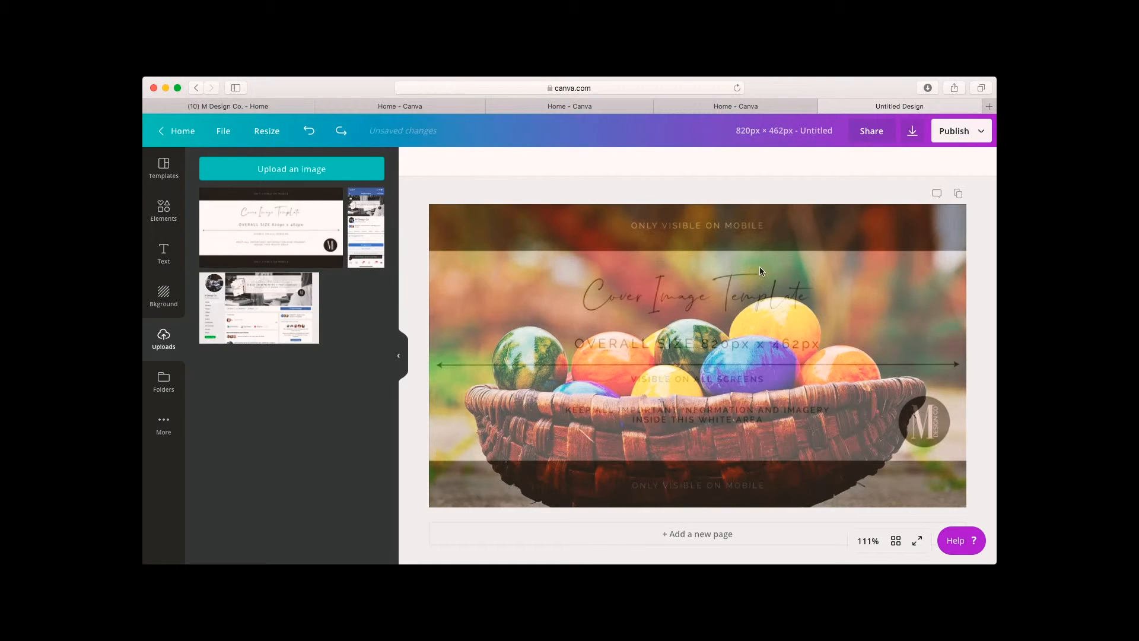
Select the template guide overlay and delete it from the design.
click(756, 295)
drag(756, 295, 649, 277)
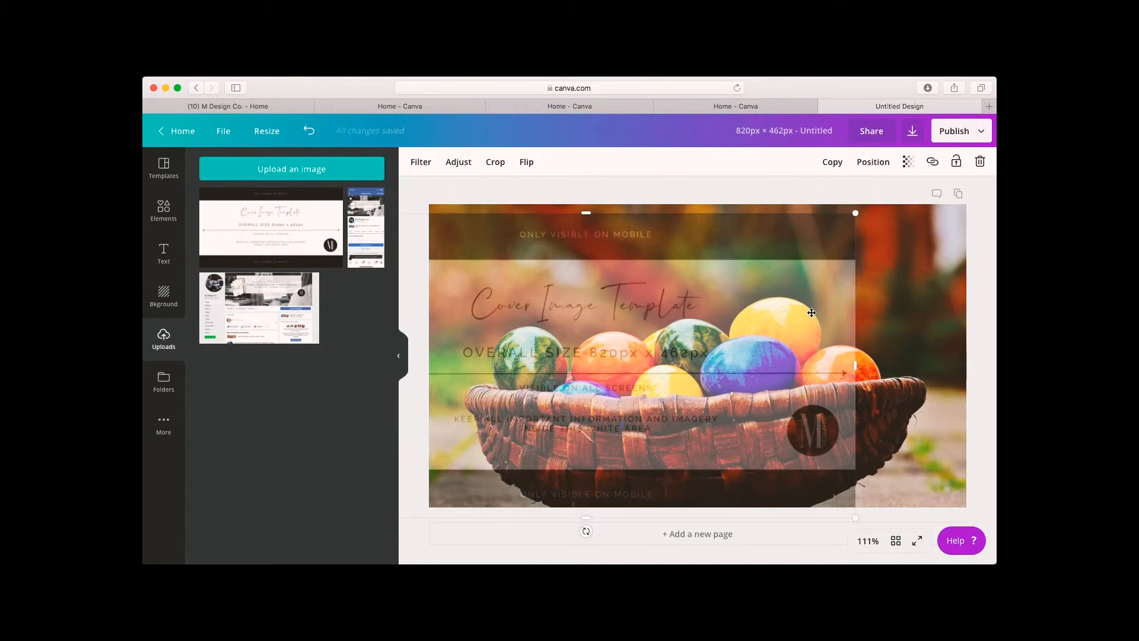
click(978, 162)
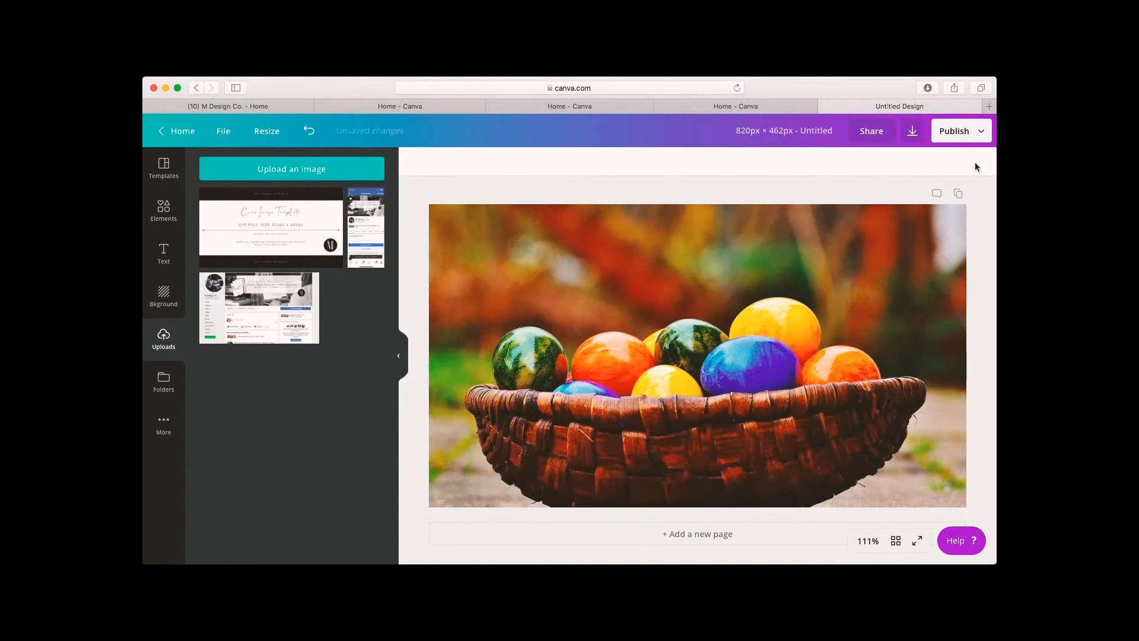
Add a heading reading "HAPPY EASTER!" and widen its box so the text sits on one line.
click(160, 254)
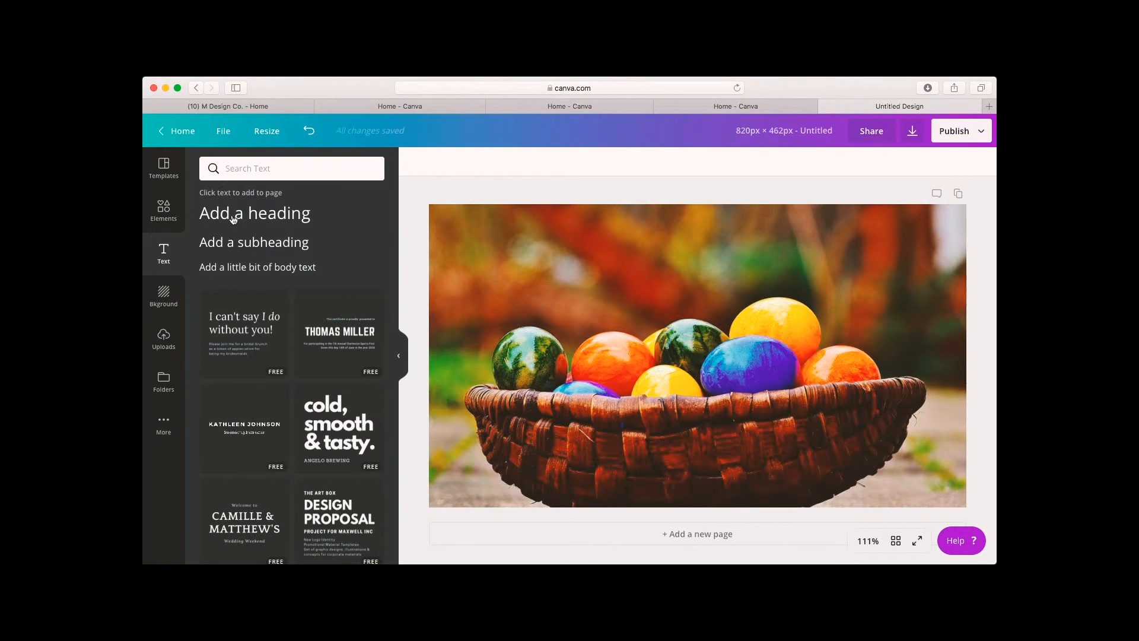
click(259, 231)
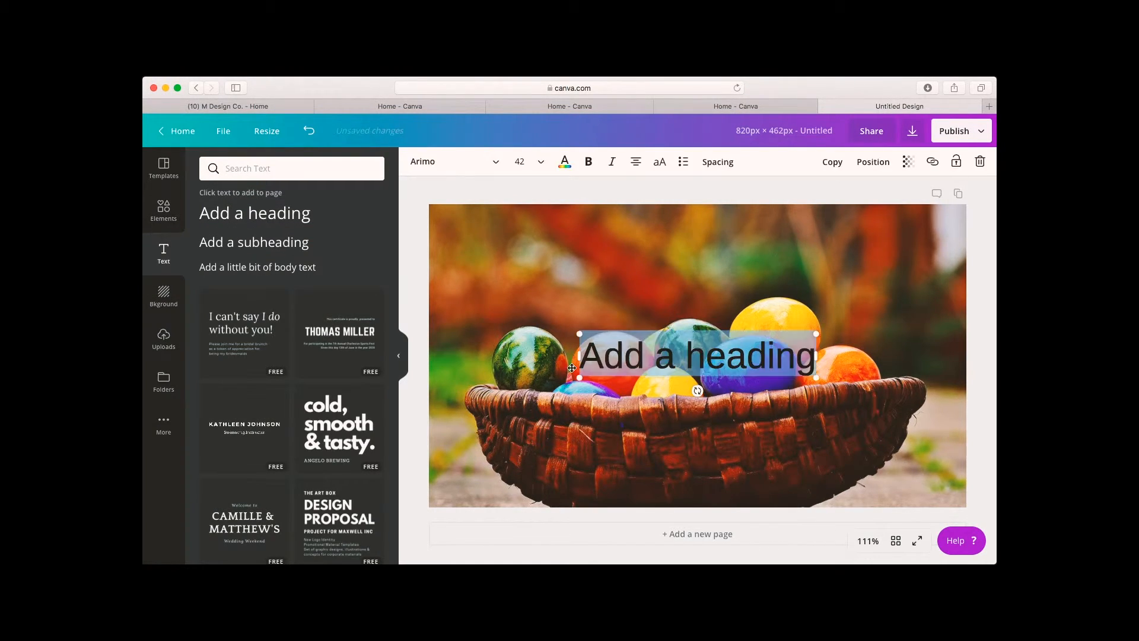
text(HAP)
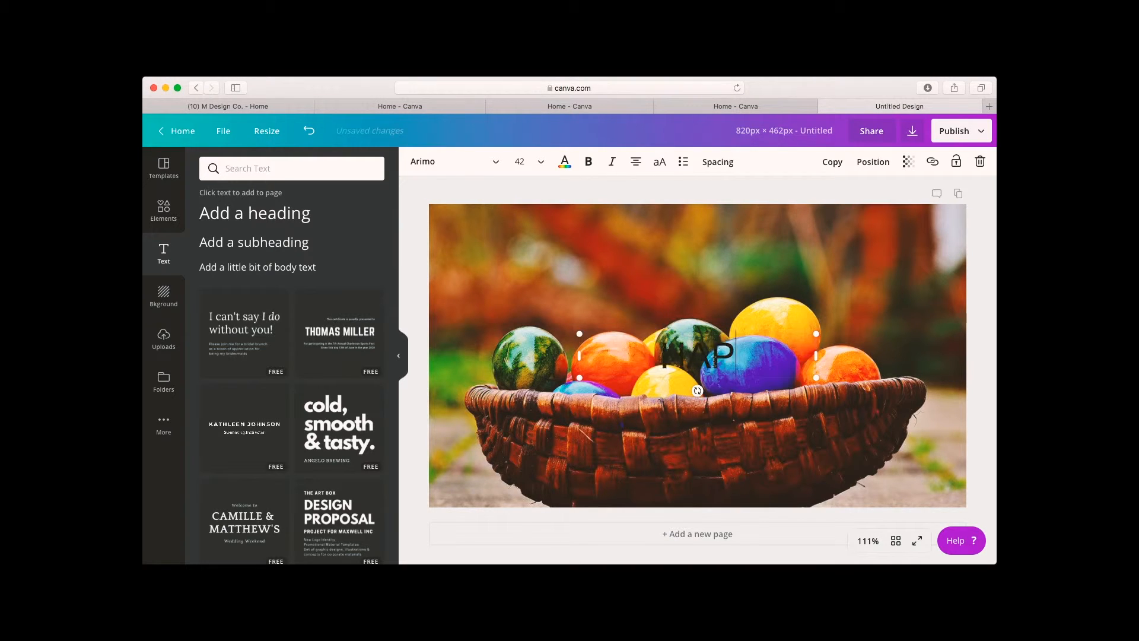
text(PY EASTER)
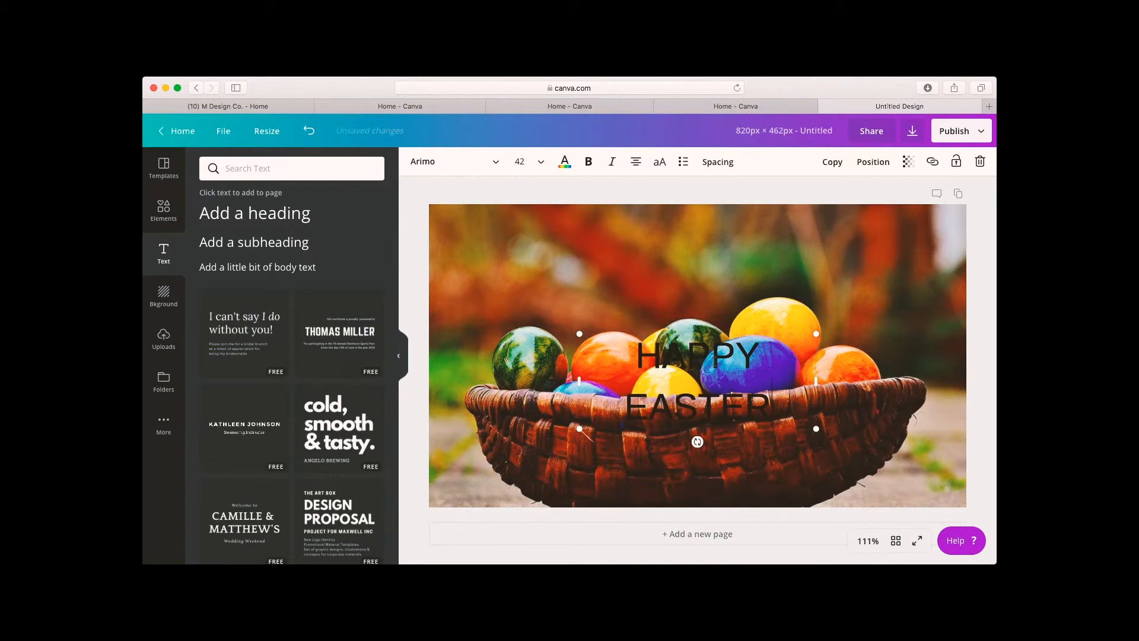
text(!)
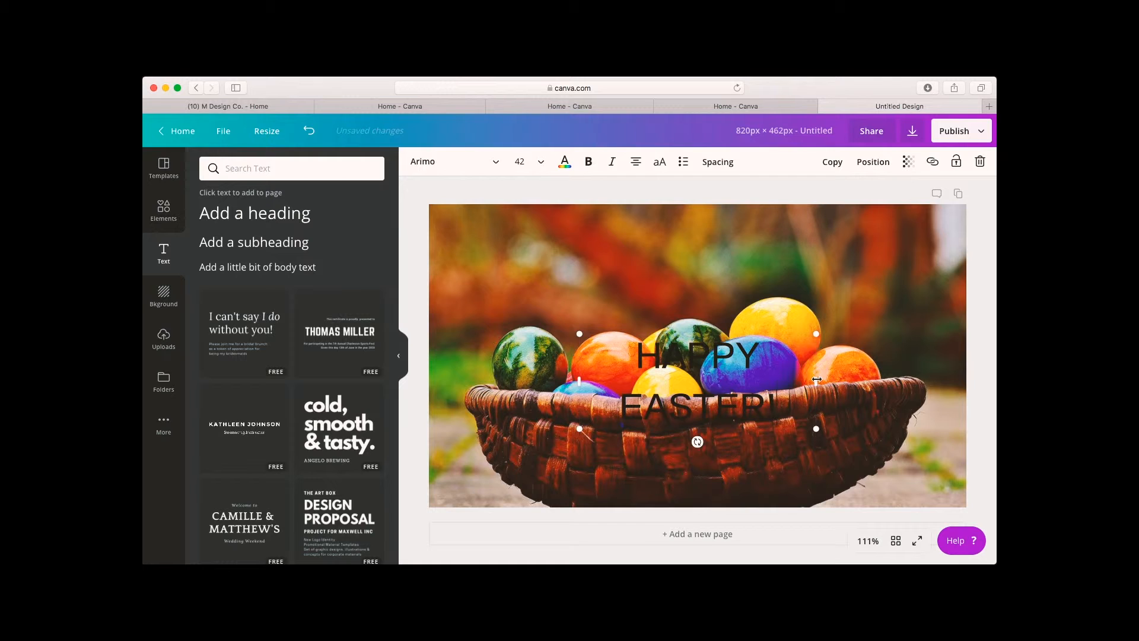
drag(817, 380, 940, 379)
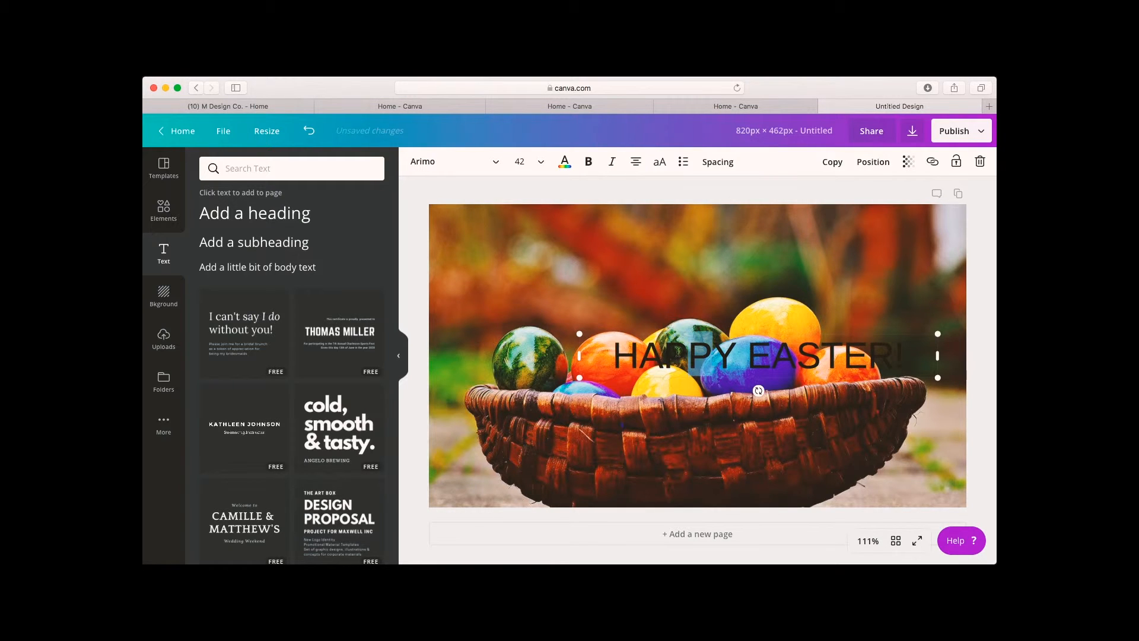
Move the heading higher on the photo and set its font to Adigiana Toybox.
click(696, 439)
drag(784, 358, 724, 336)
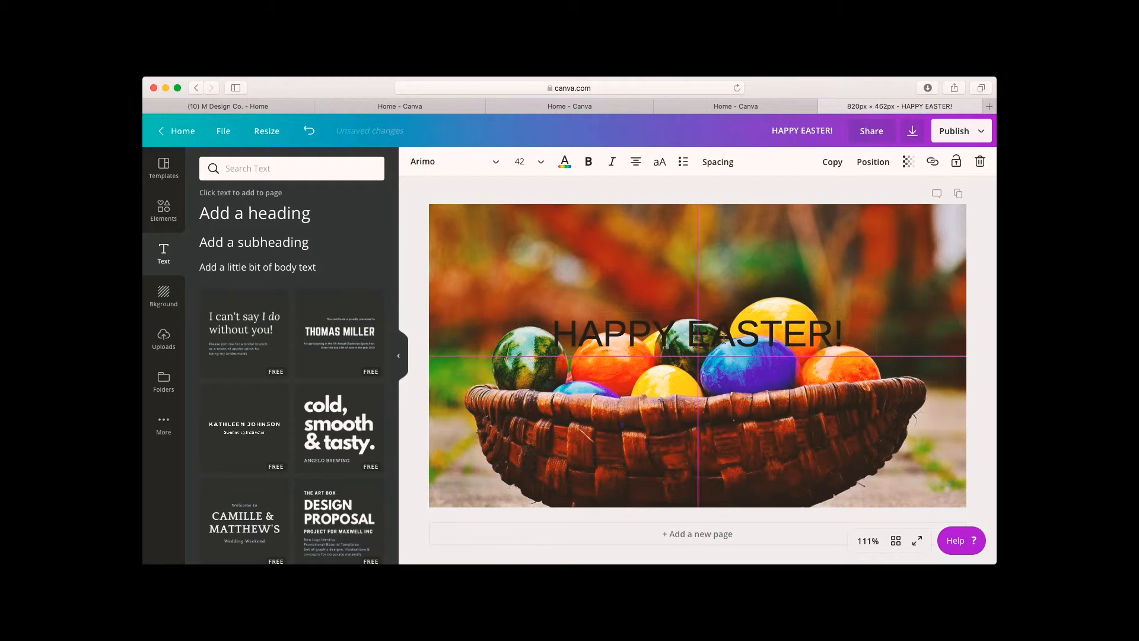
click(482, 163)
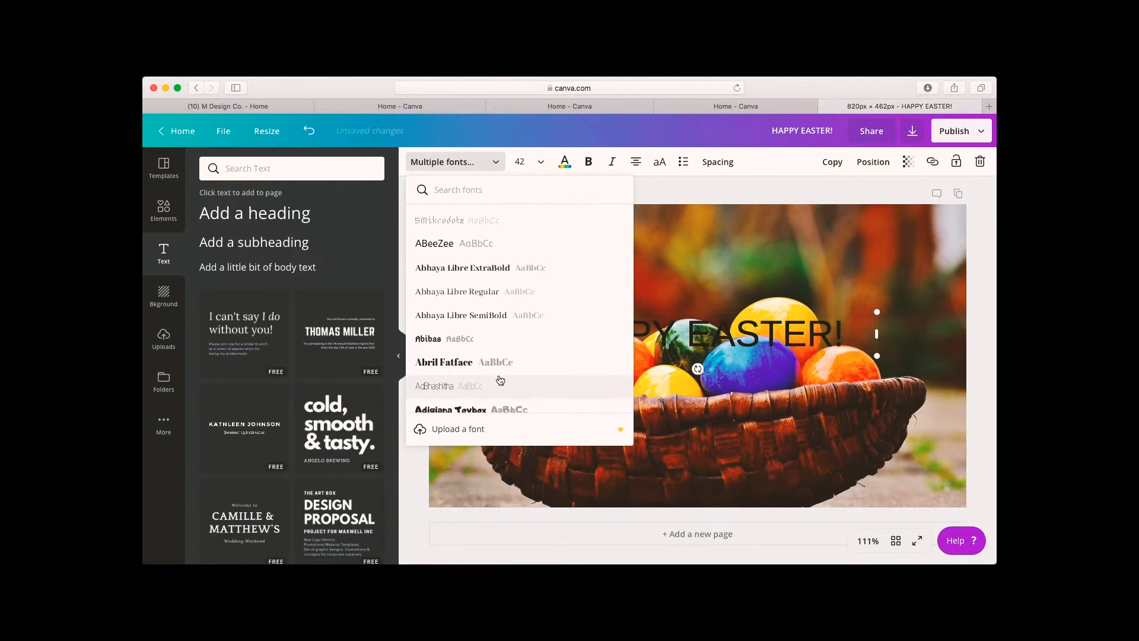
scroll(500, 379, down, 1)
click(466, 376)
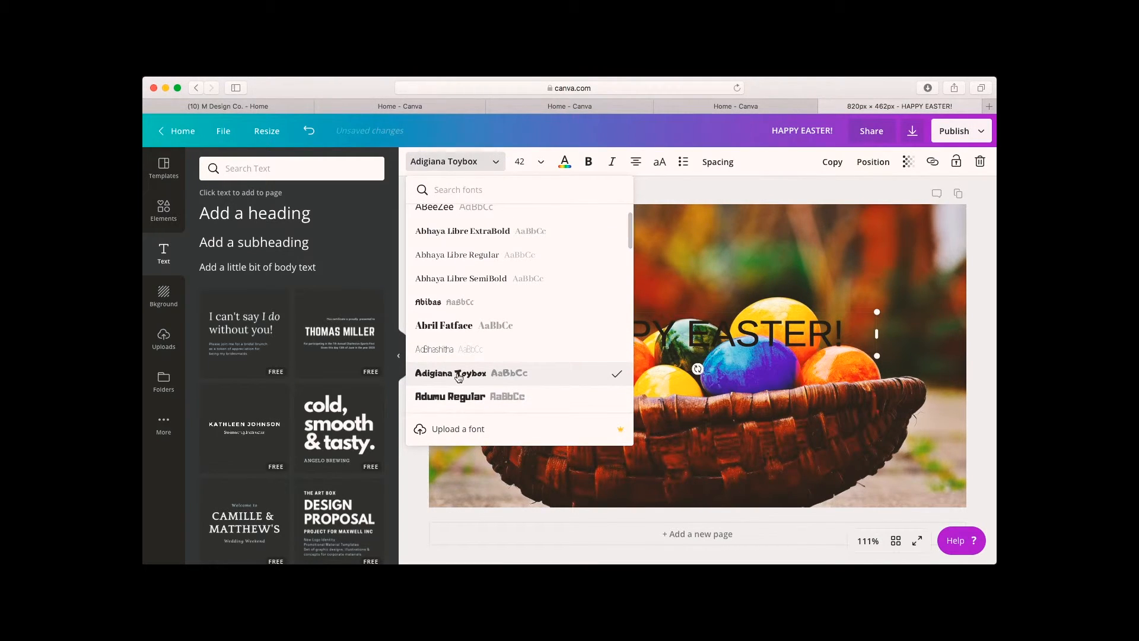
click(766, 383)
click(751, 353)
click(744, 342)
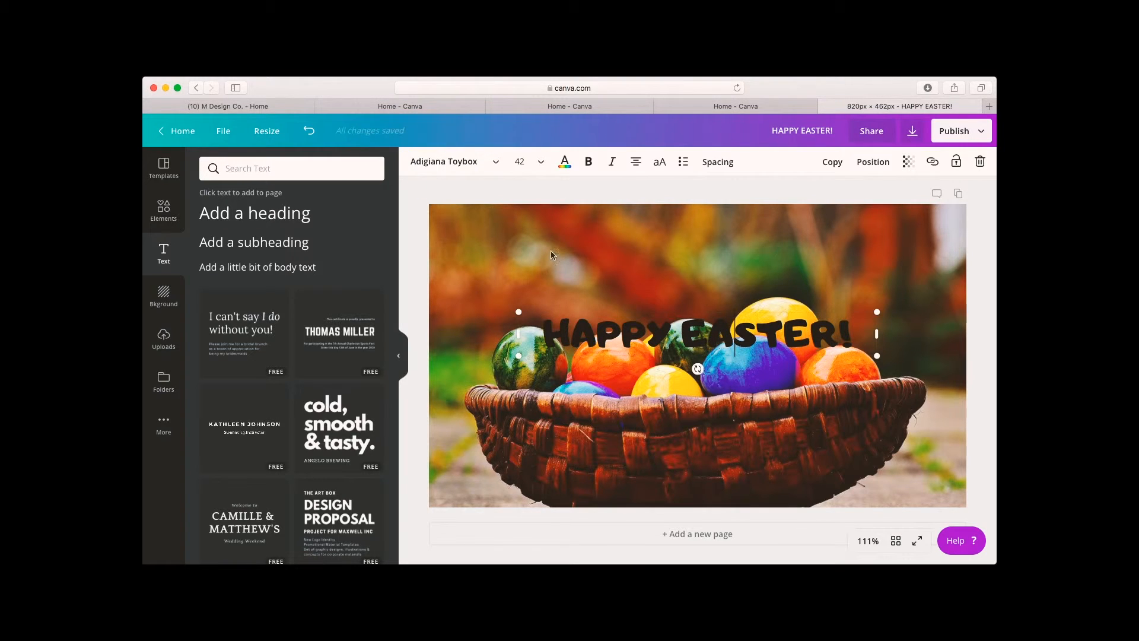
Colour the heading text yellow.
drag(852, 340, 540, 339)
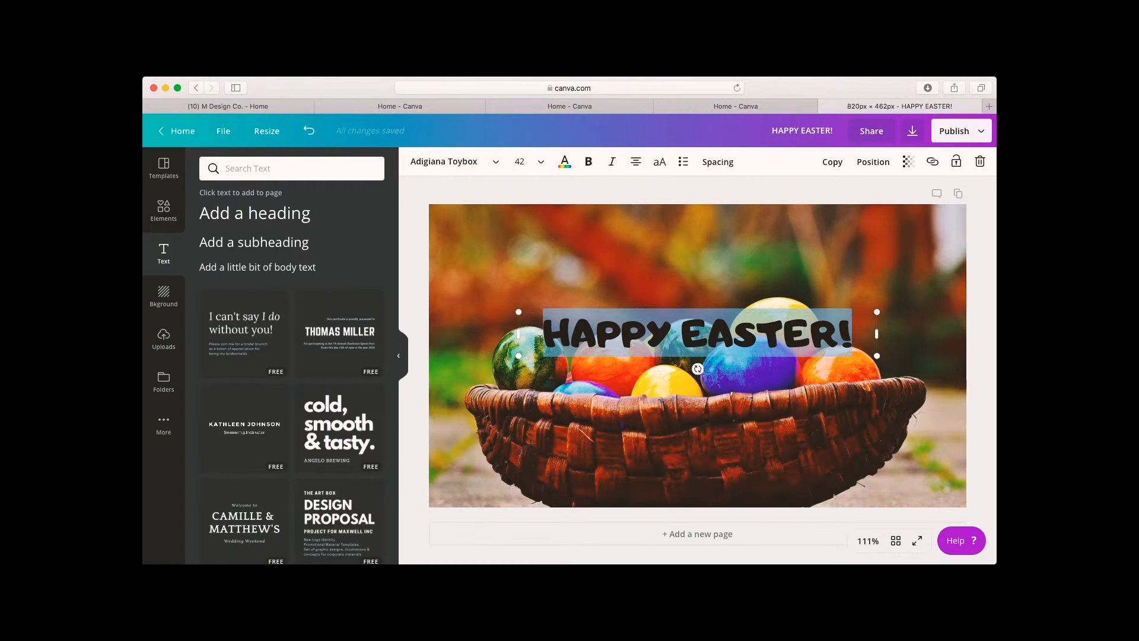
click(564, 161)
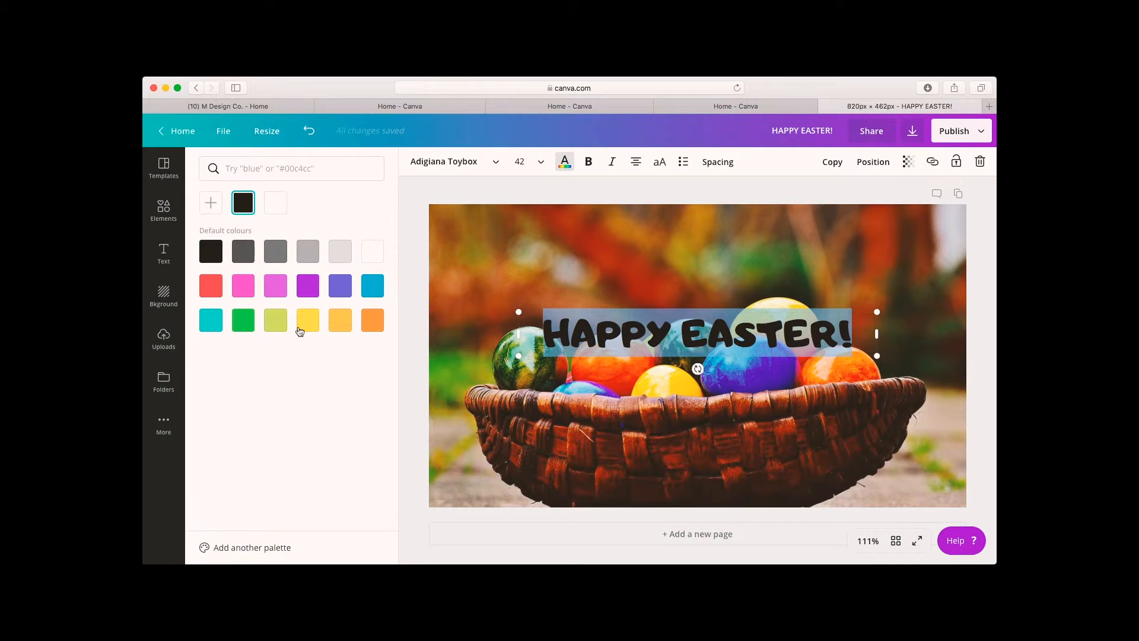
click(308, 321)
Set the basket photo's transparency to 58 to fade the background.
click(581, 449)
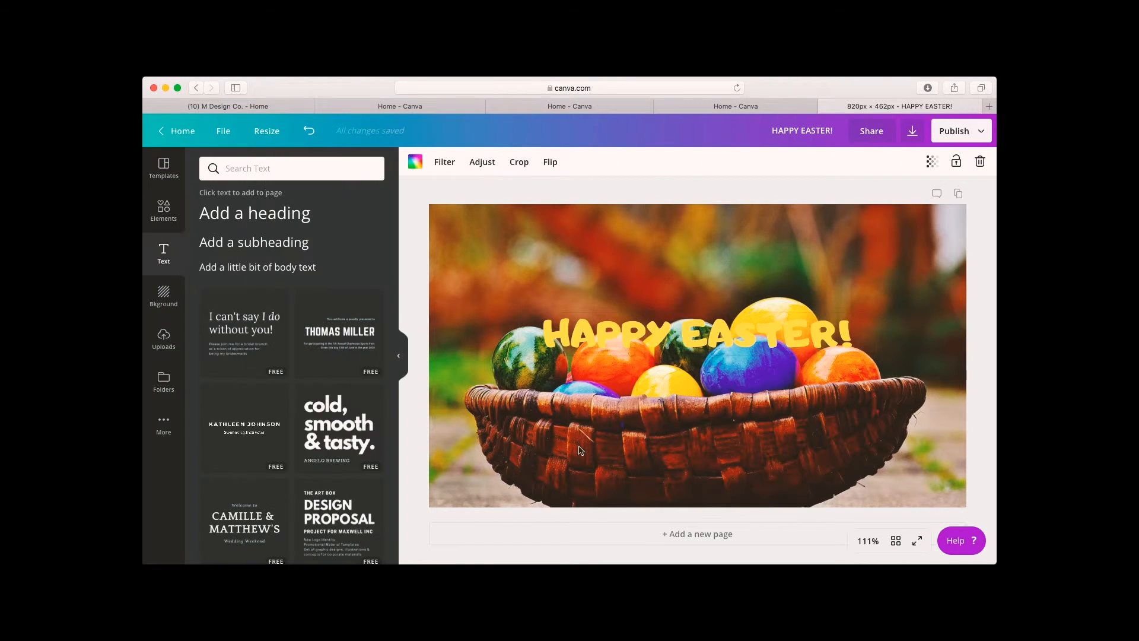
click(662, 339)
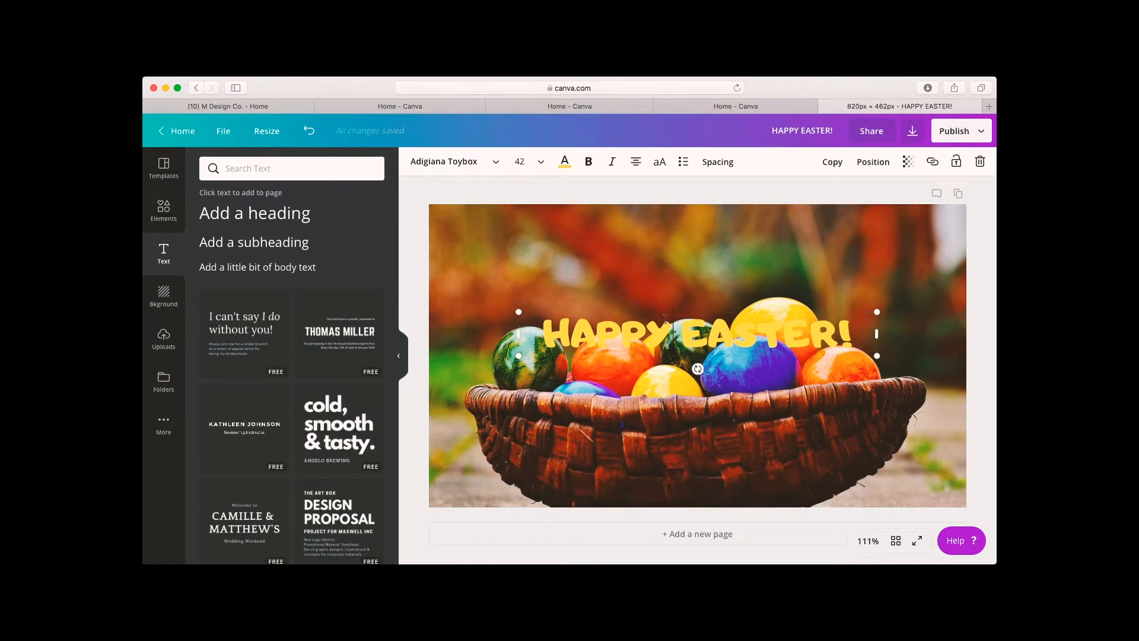
click(778, 423)
click(930, 163)
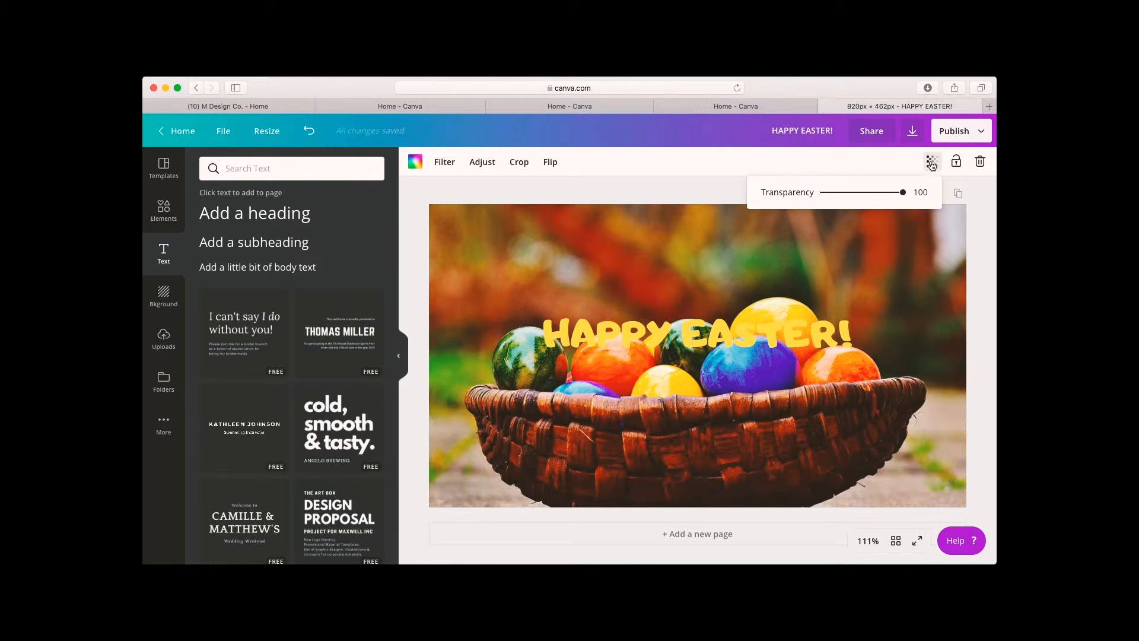
drag(902, 198, 869, 198)
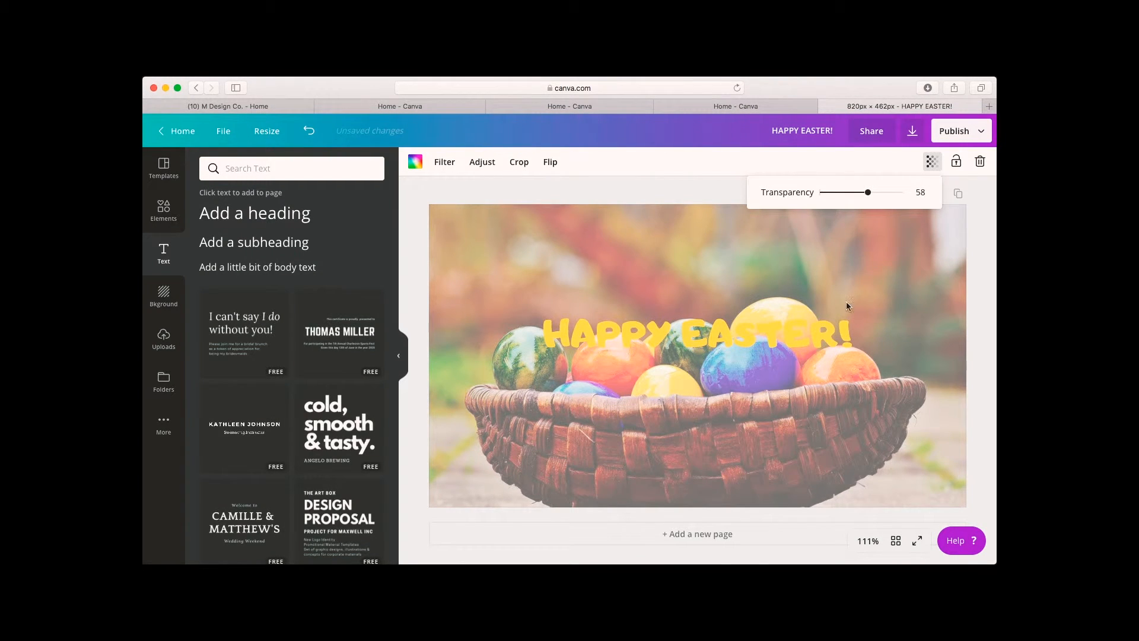
Change the heading's text colour to red.
click(831, 333)
click(565, 162)
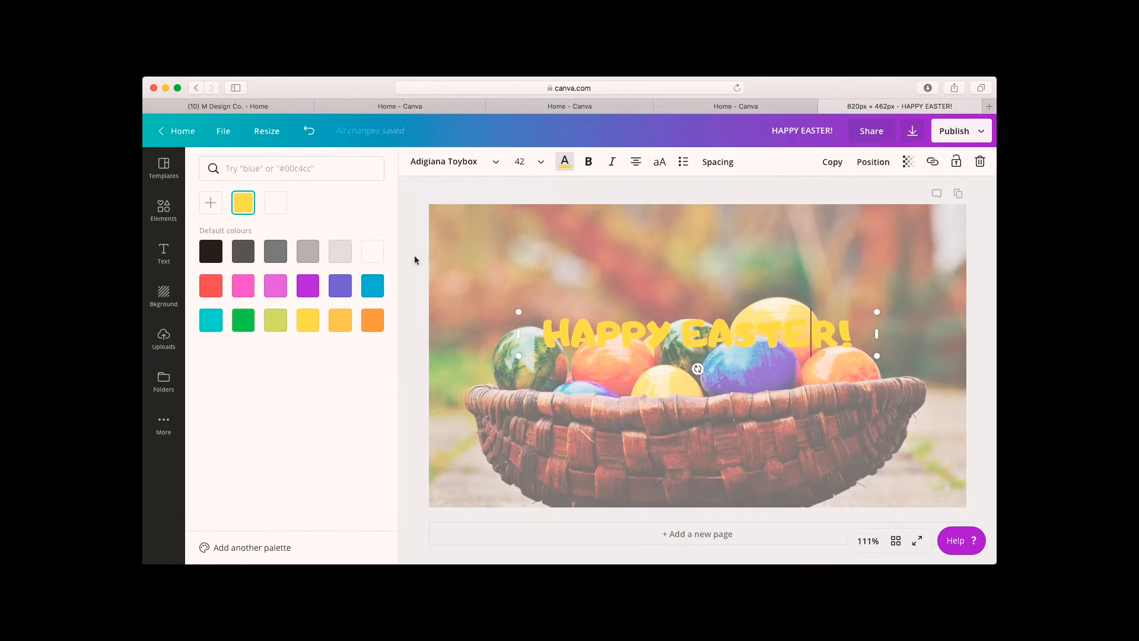
click(204, 290)
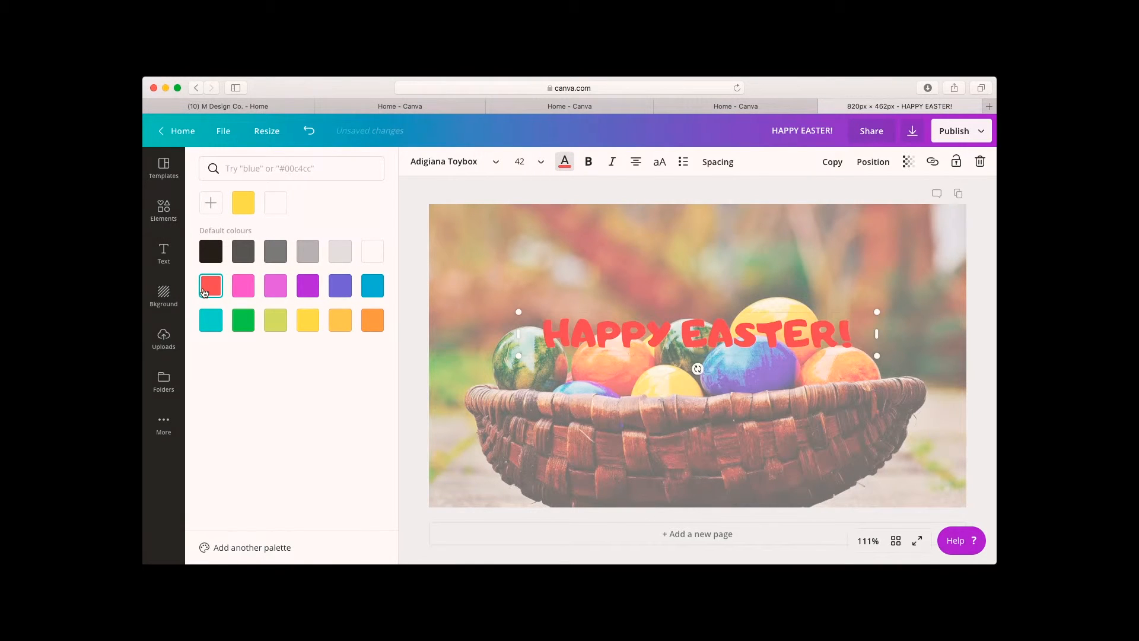
click(985, 359)
Nudge the heading up slightly and enlarge it to font size 53.1.
drag(809, 346, 809, 335)
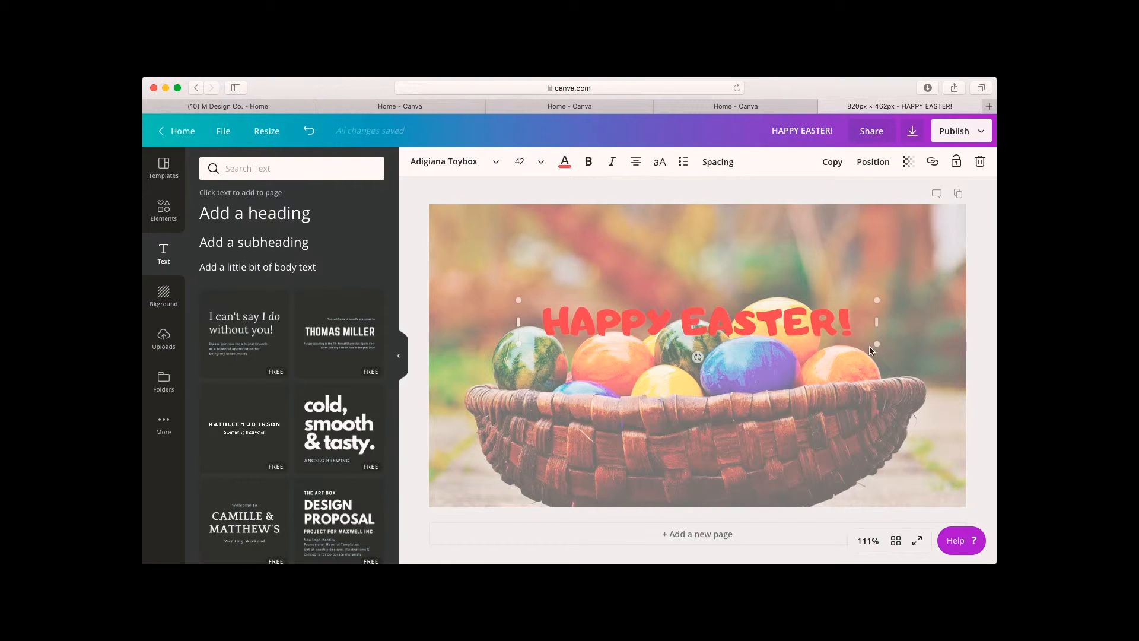
drag(876, 344, 822, 324)
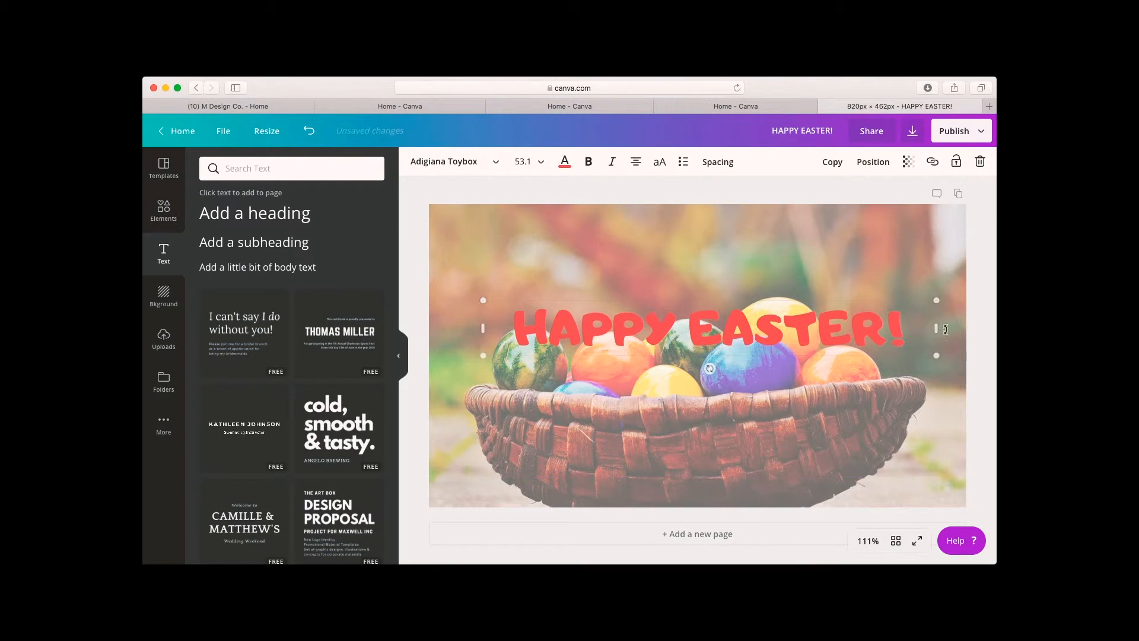
Add a body text line reading "FROM ALL THE TEAM AT THE HAPPY CHICKEN COMPANY" beneath the heading.
key(t)
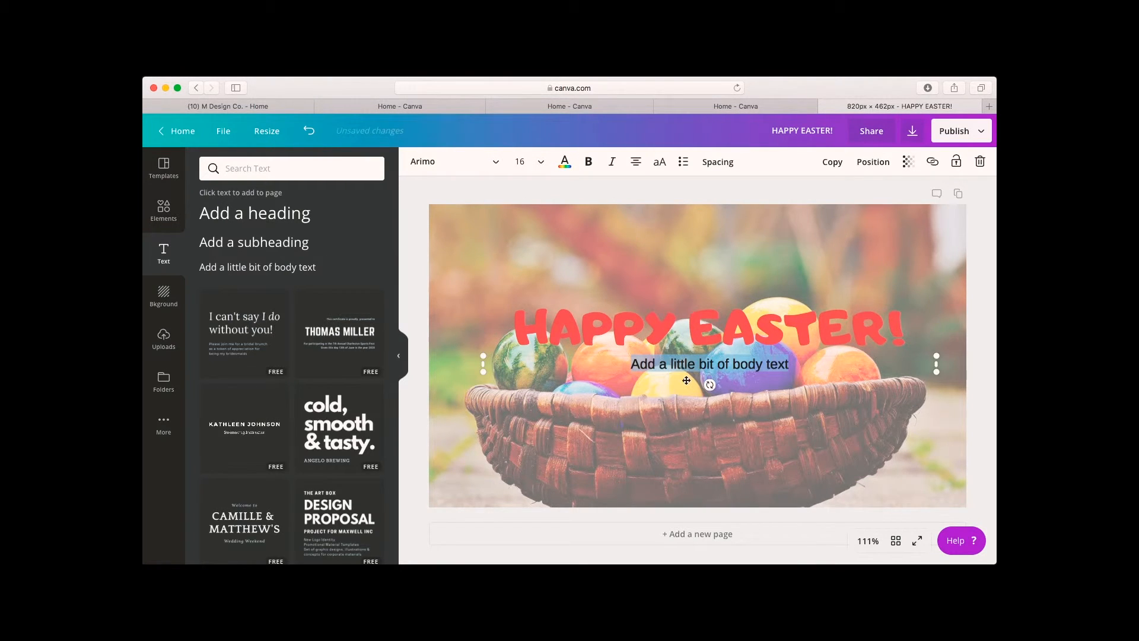
text(OM A)
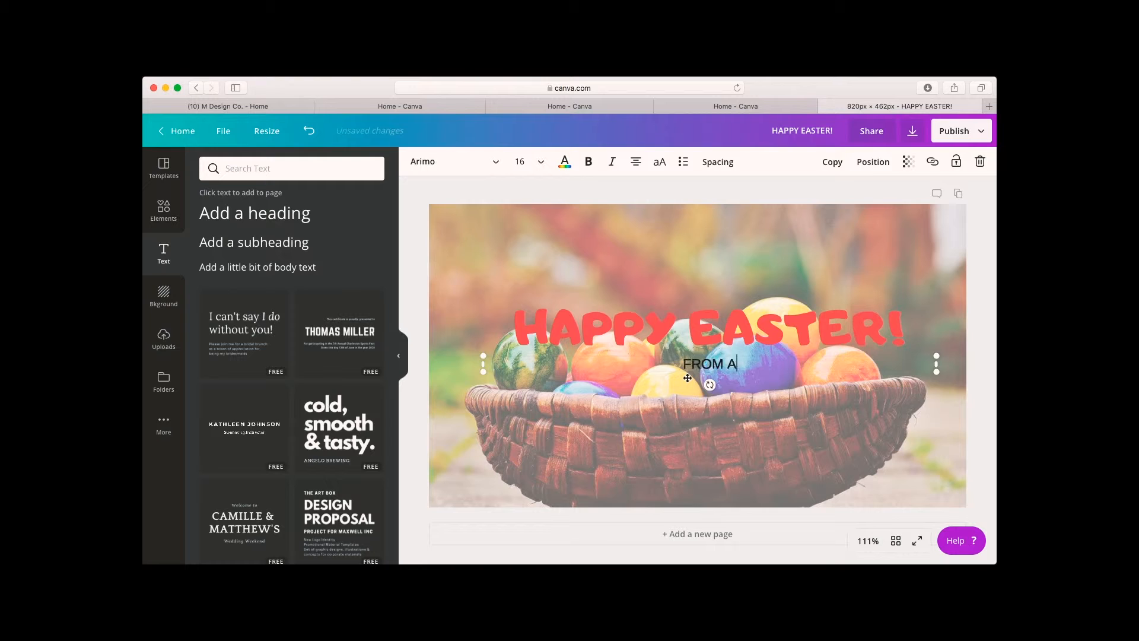
text(LL THE TEAM AT THE HAPP)
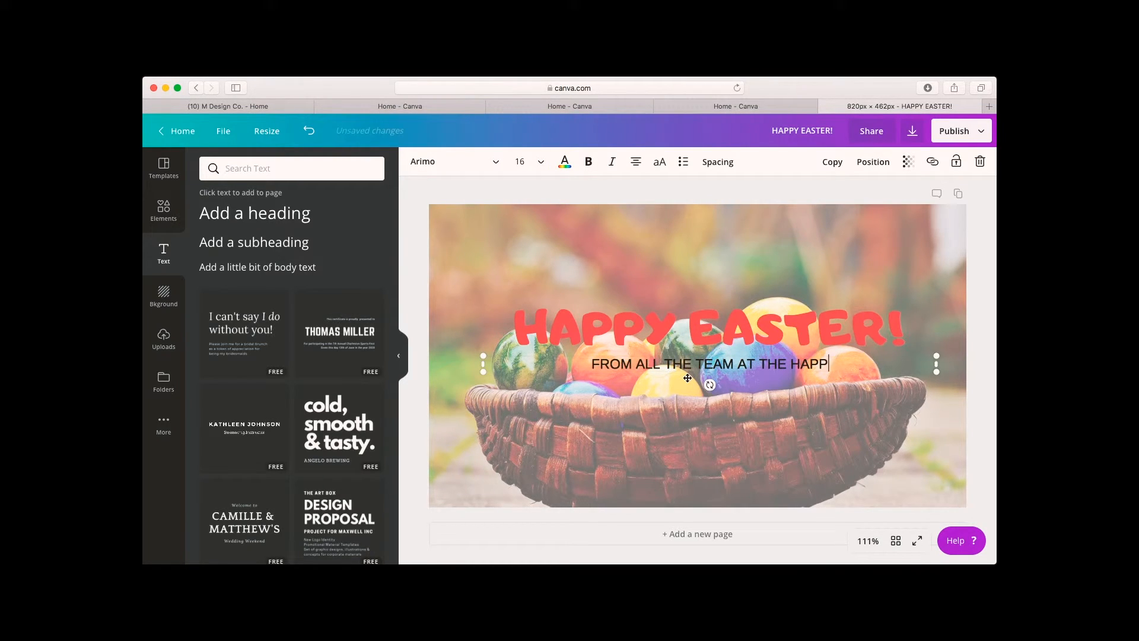
text(Y CHIC)
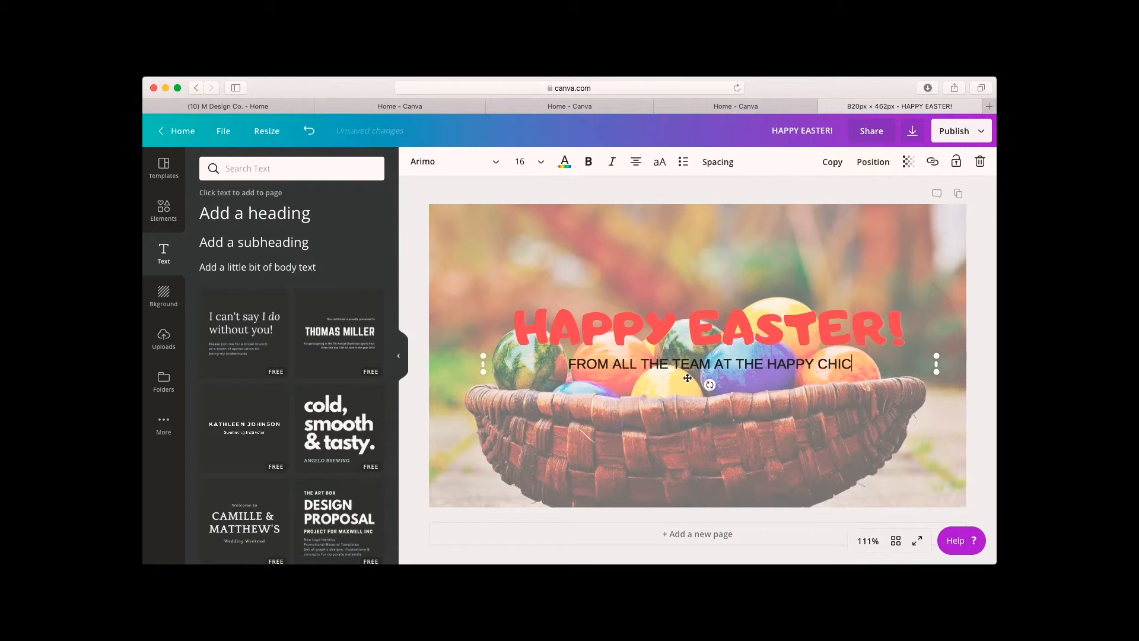
text(KEN COMPAN)
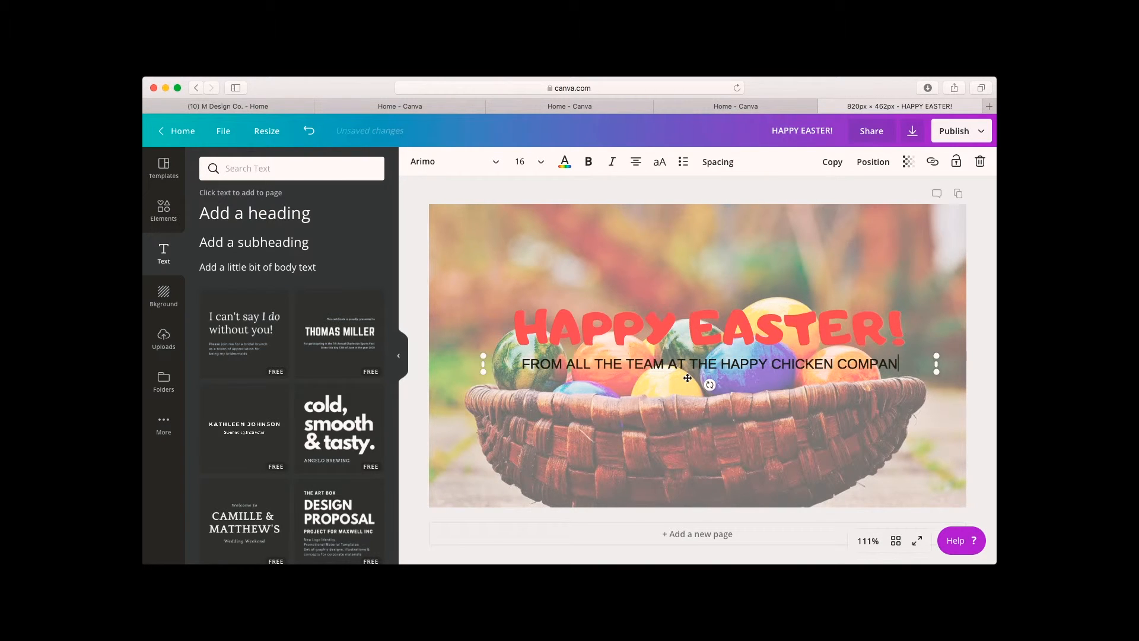
text(Y)
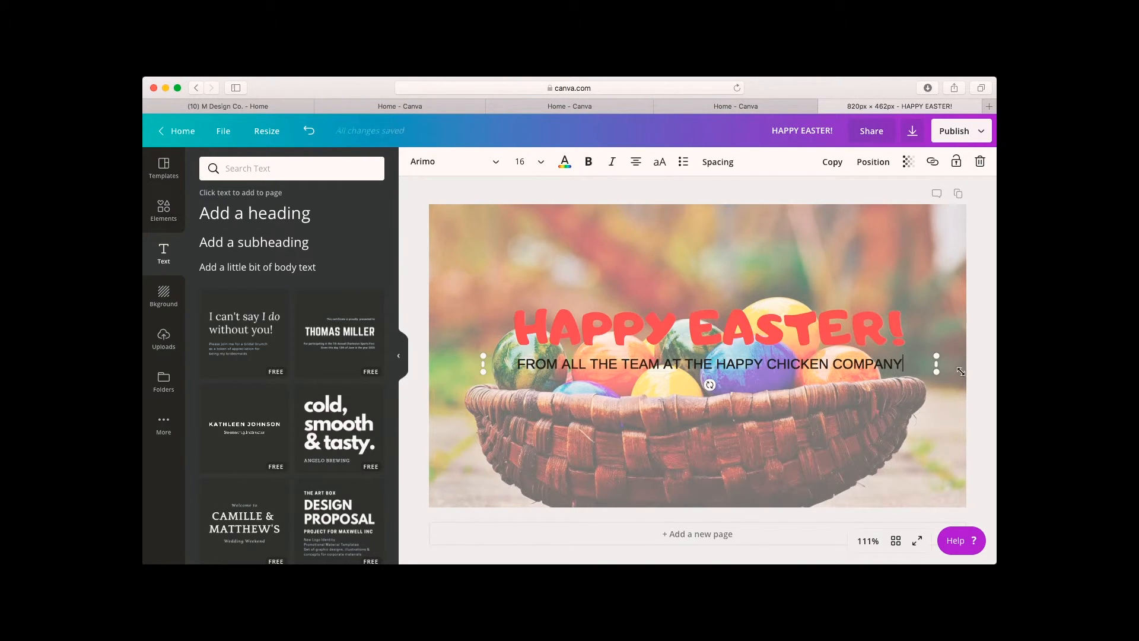
drag(855, 365, 843, 365)
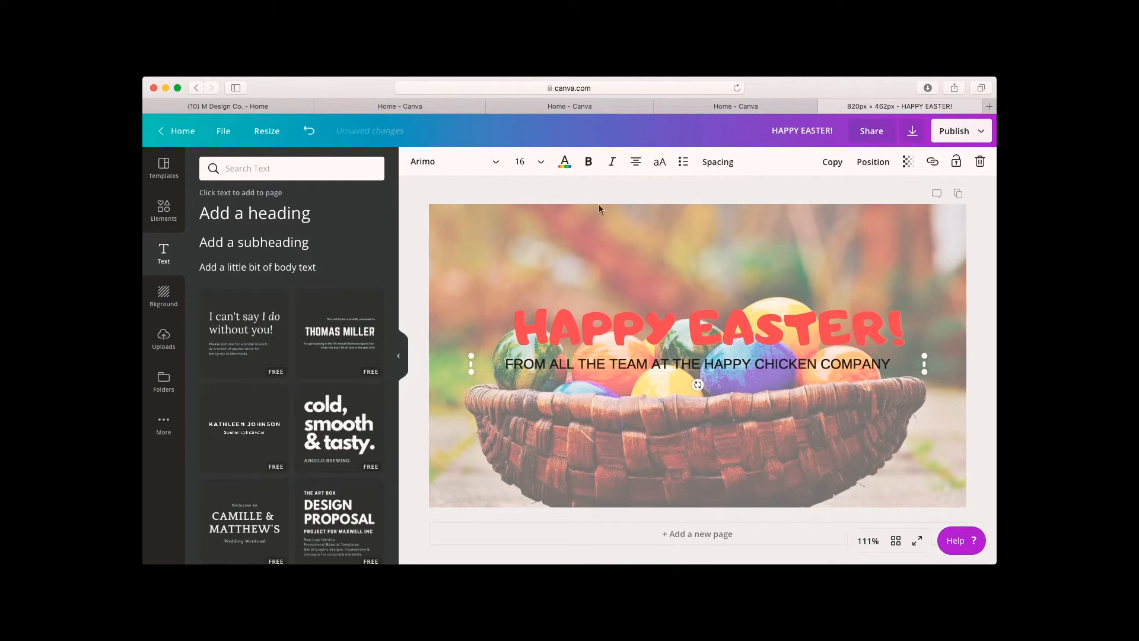
Set the subheading's font size to 14 and its letter spacing to 164.
click(537, 162)
click(538, 287)
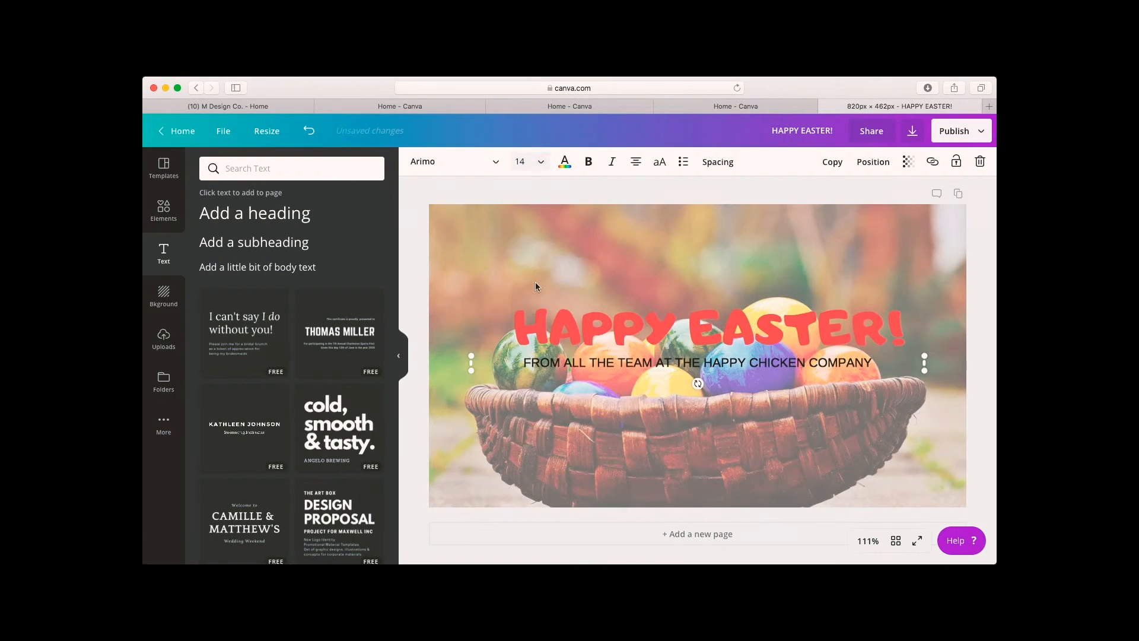
click(722, 164)
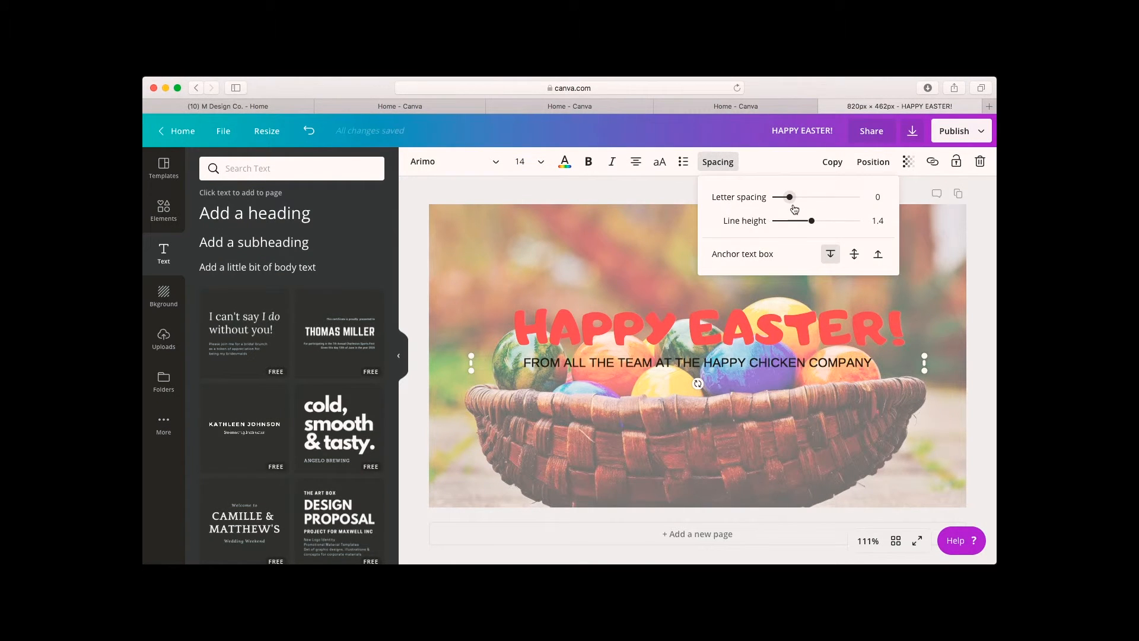
drag(790, 198, 805, 202)
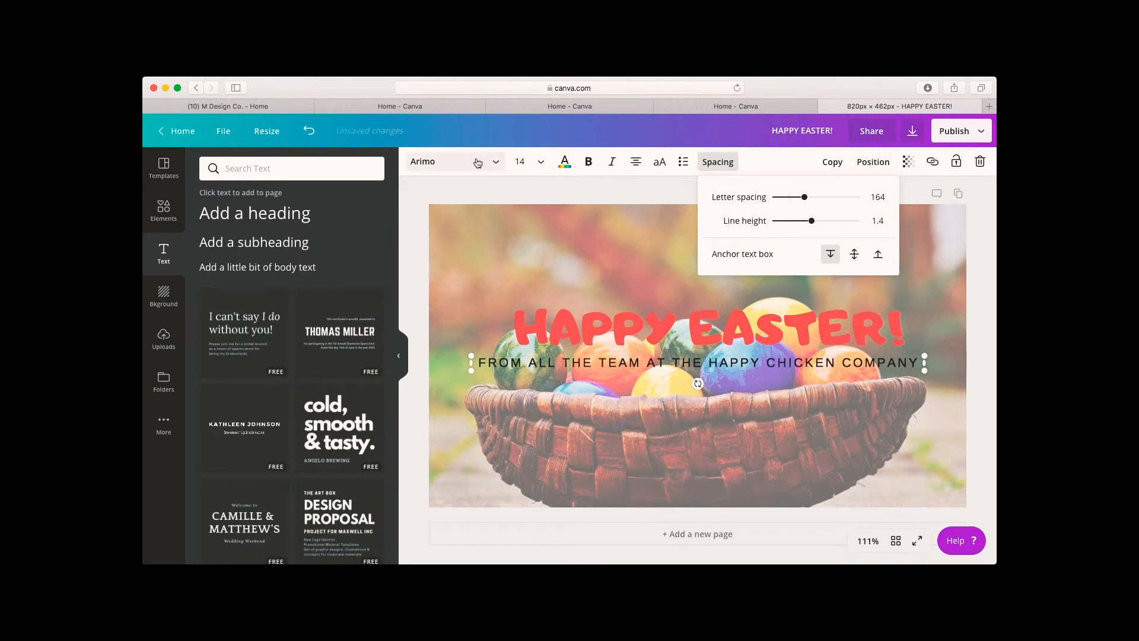
Change the subheading's text colour to white.
click(498, 166)
click(564, 165)
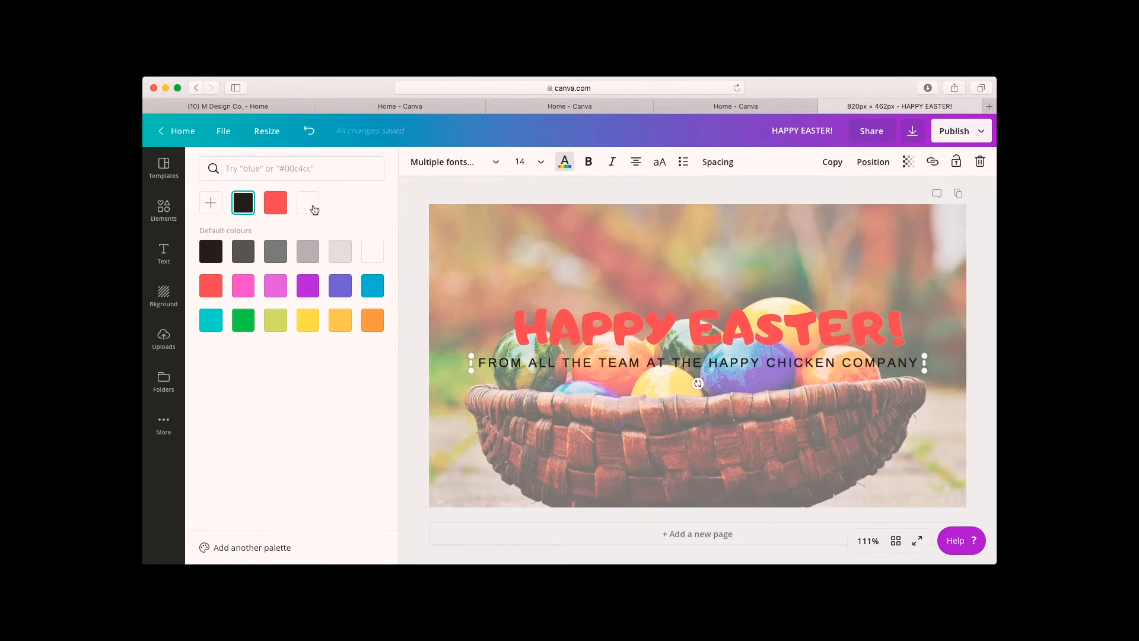
click(310, 207)
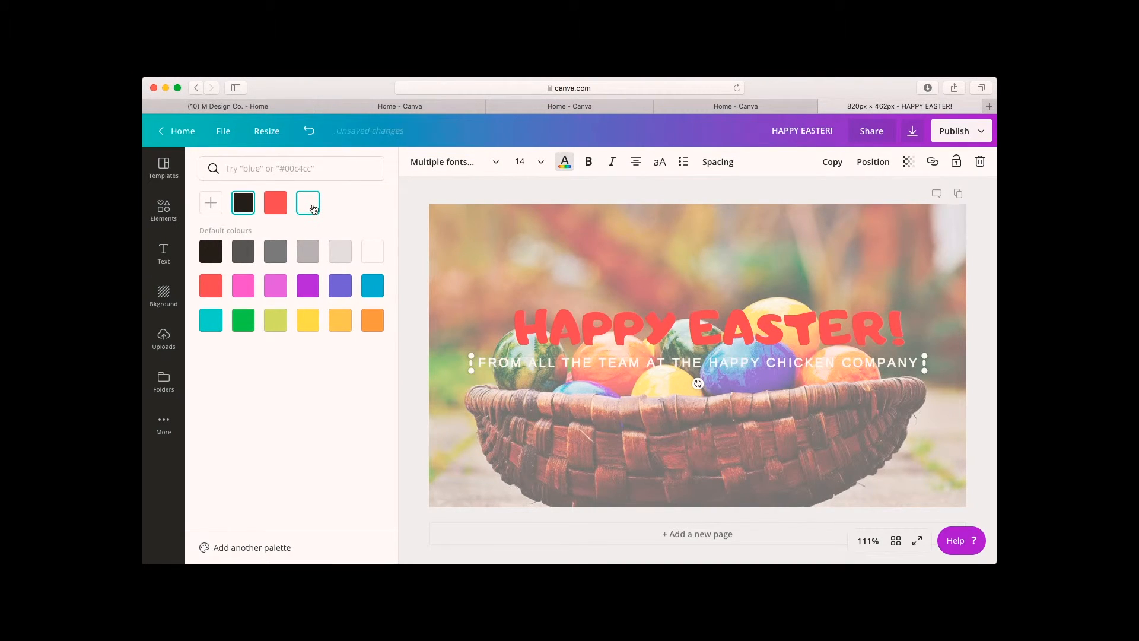
click(528, 189)
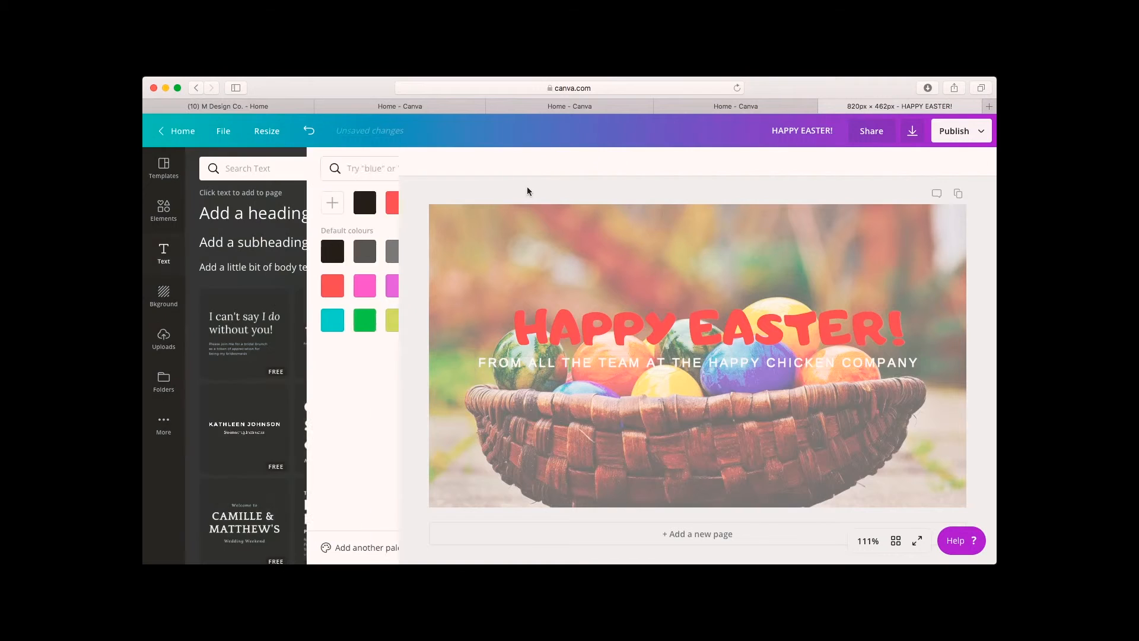
Recolour the subheading, trying red and settling on black.
click(656, 366)
click(565, 161)
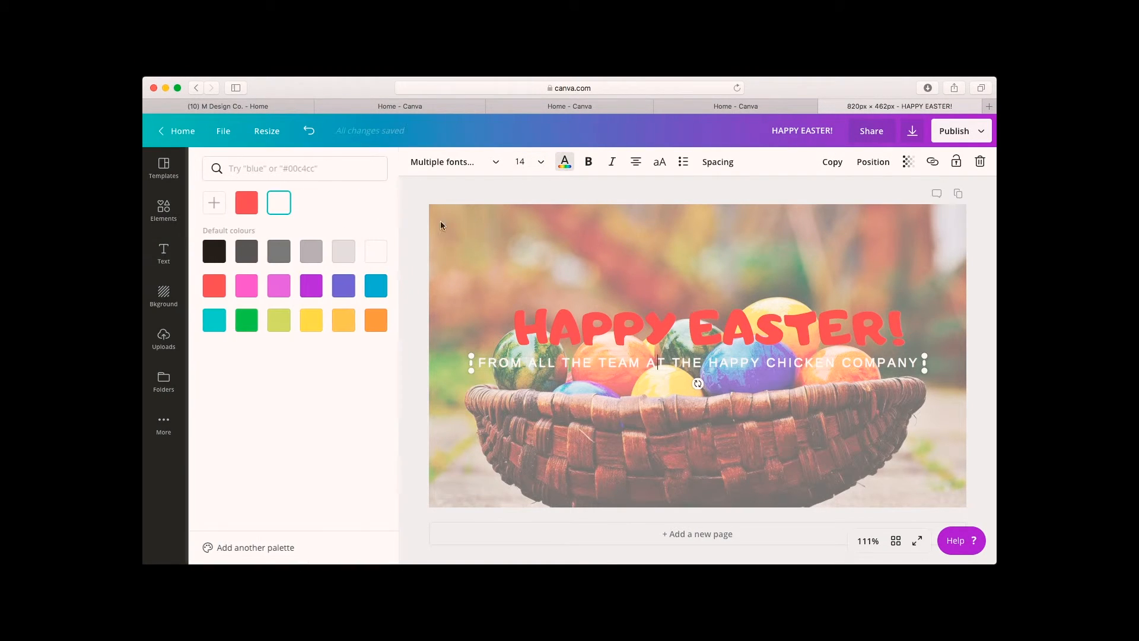
click(227, 287)
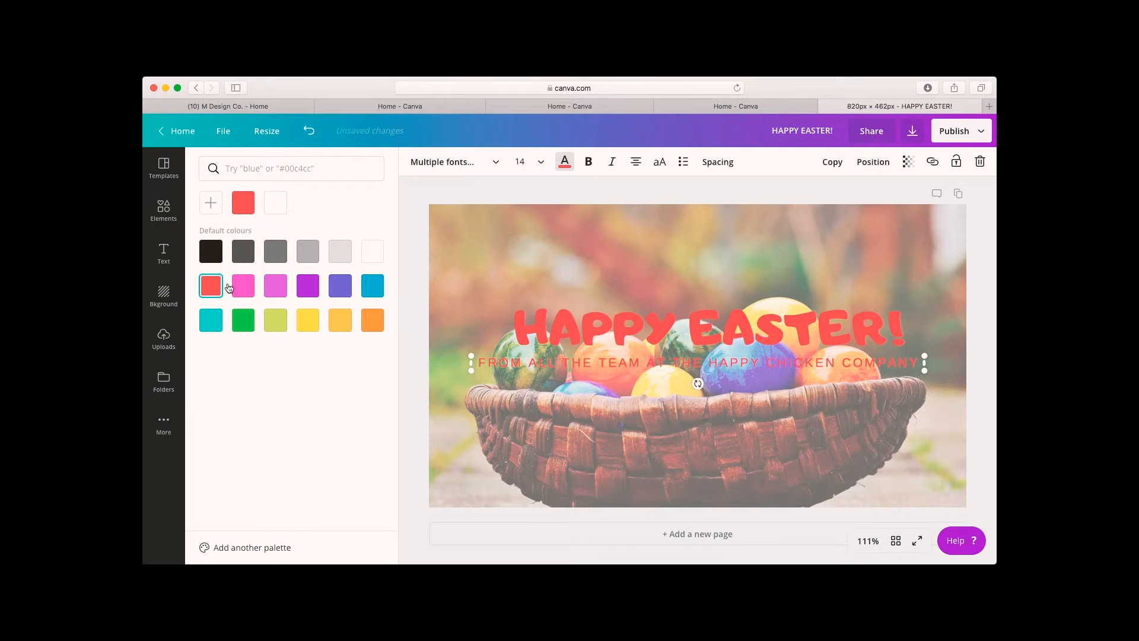
click(212, 257)
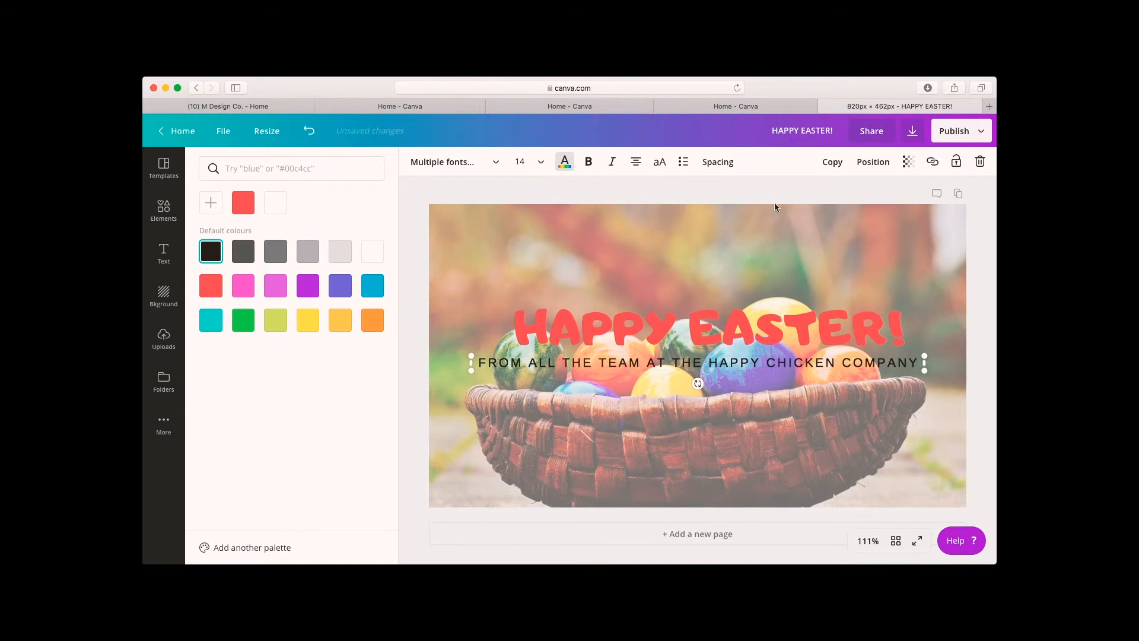
Nudge the heading down slightly.
click(744, 324)
click(744, 324)
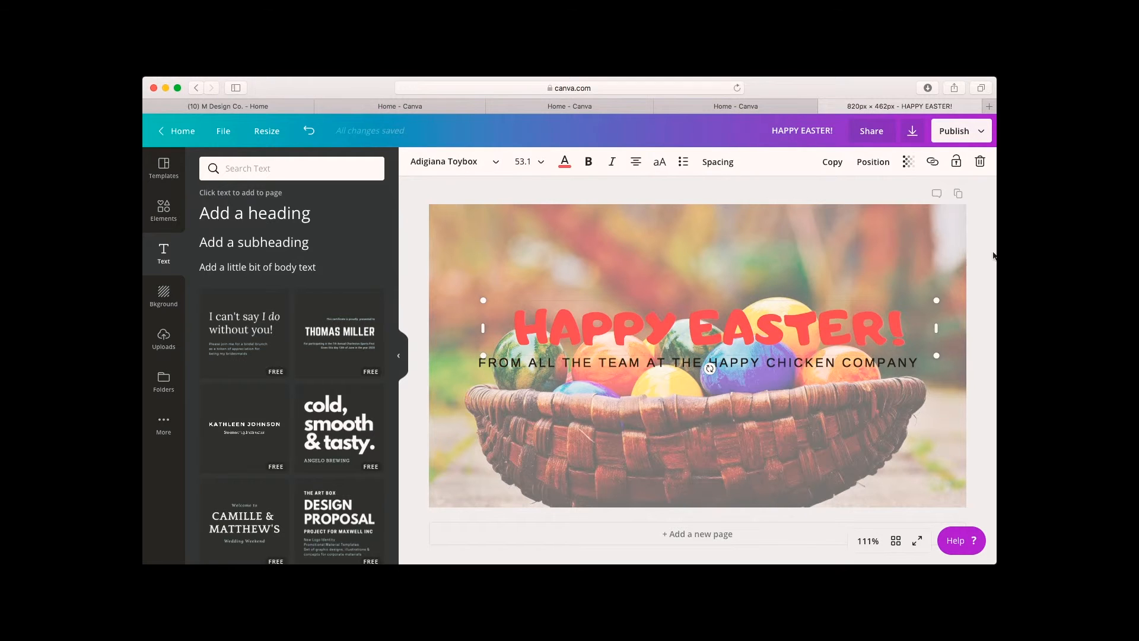
drag(858, 323, 857, 330)
click(978, 351)
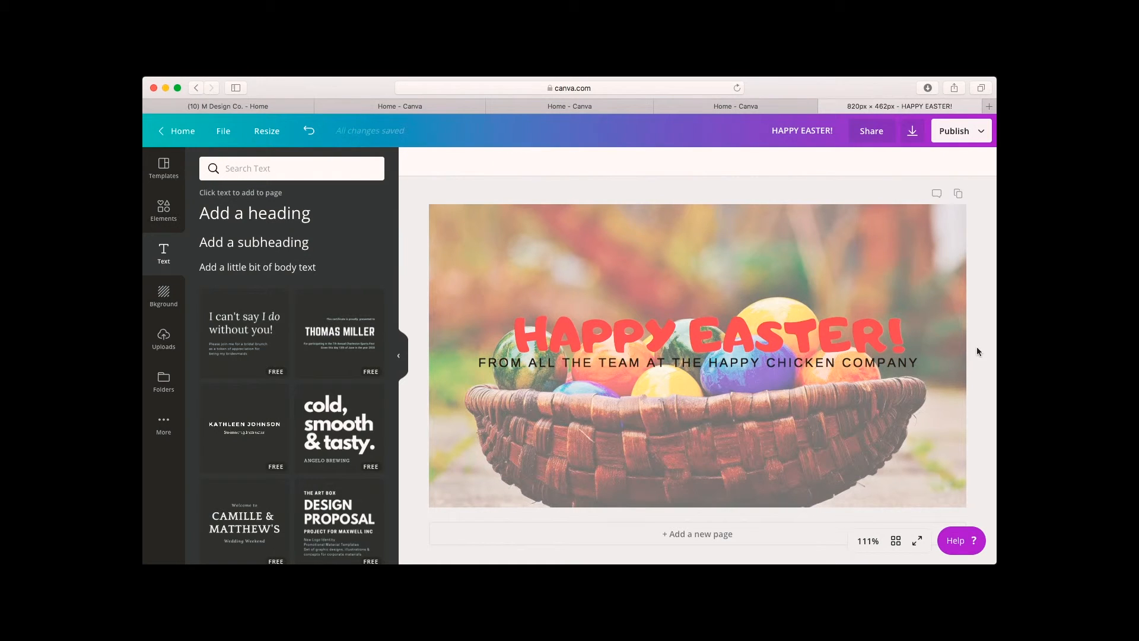
click(877, 361)
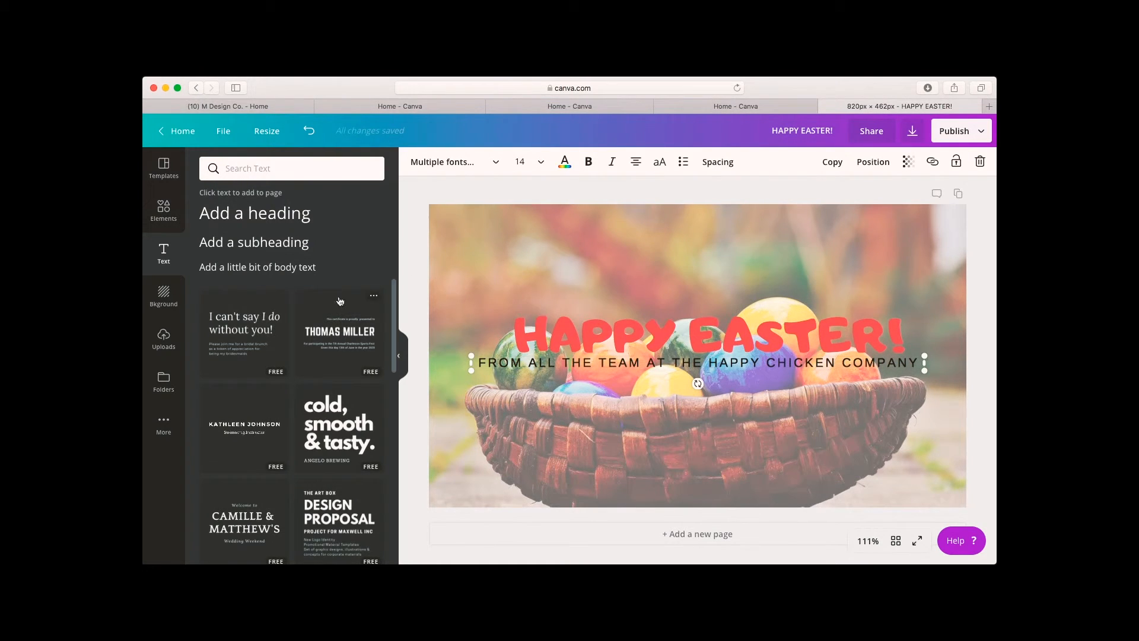
drag(289, 270, 713, 404)
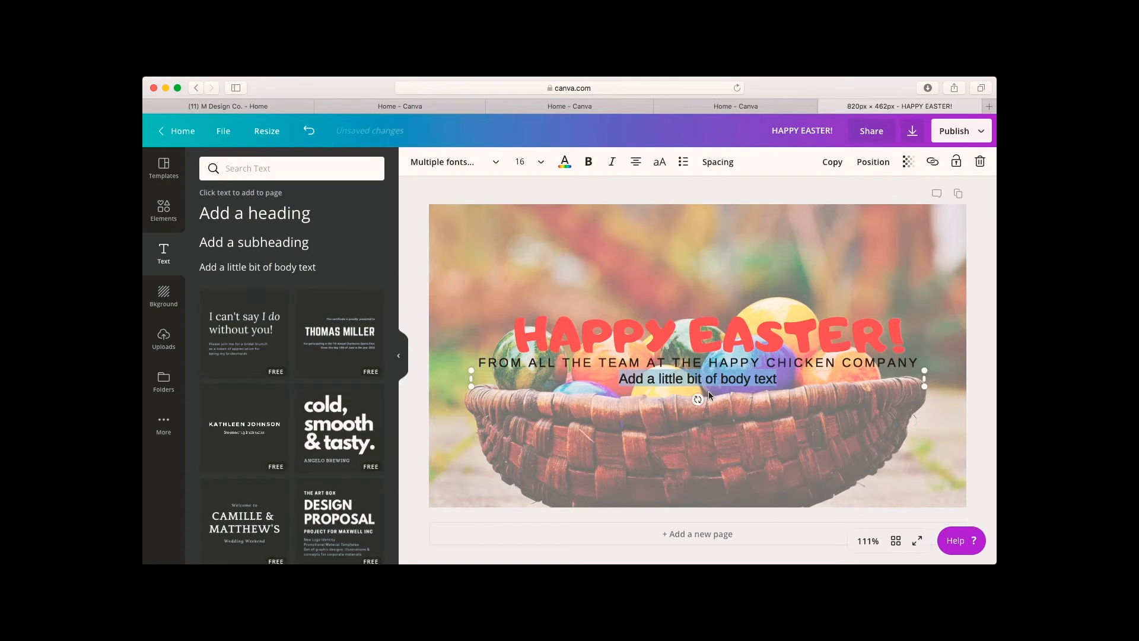
text(www.he)
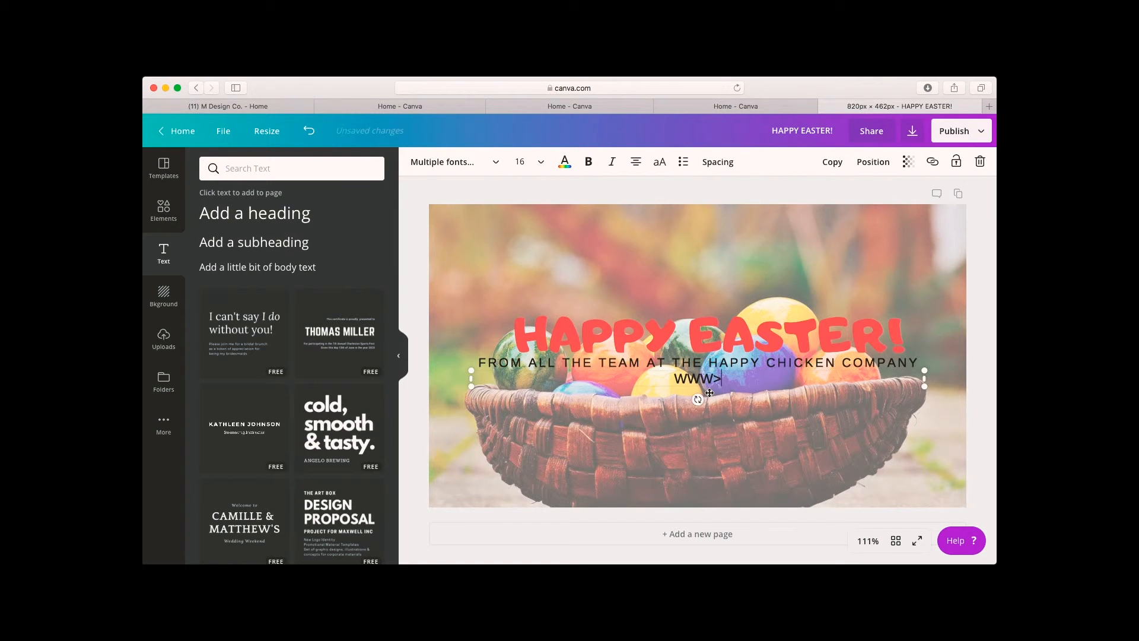
key(BackSpace)
key(BackSpace)
text(happychicken)
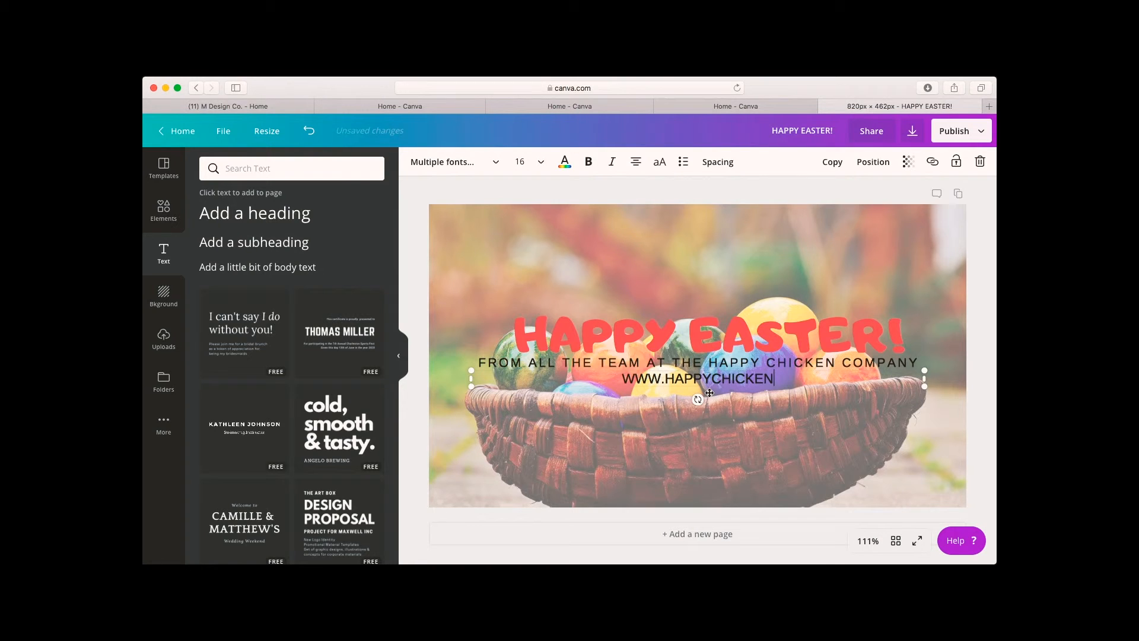
text(.co)
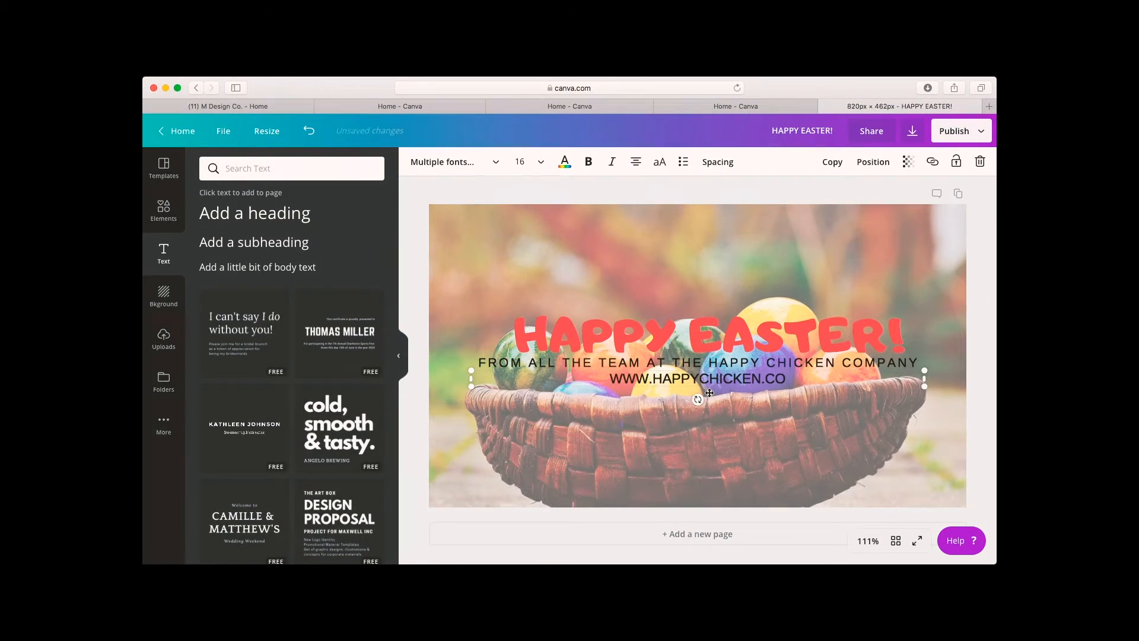
key(BackSpace)
text(o.UK)
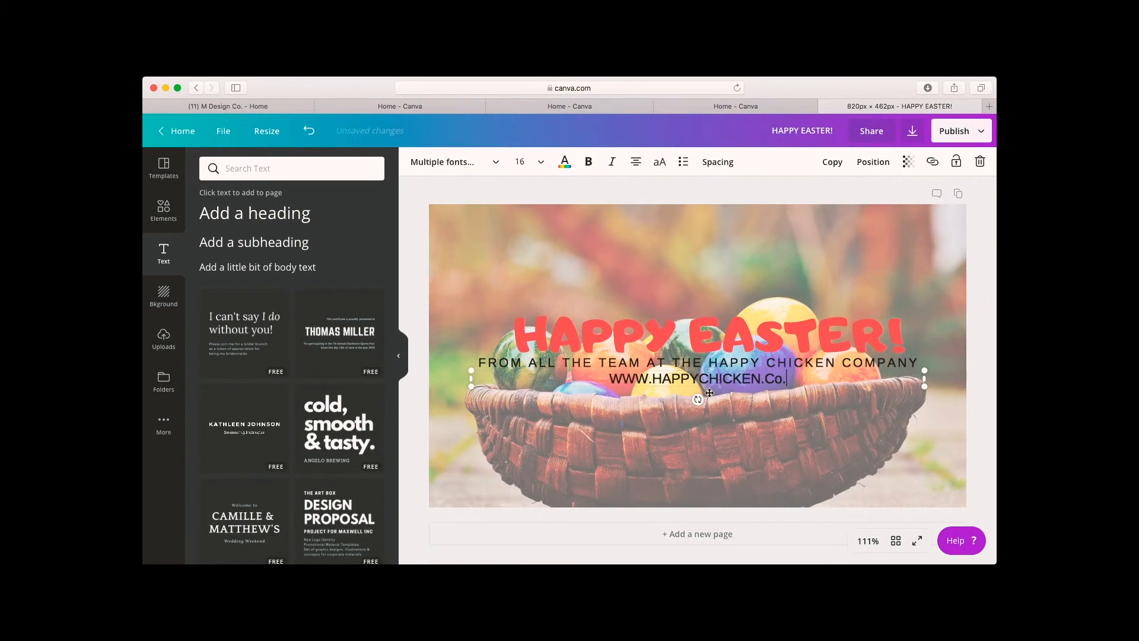
key(BackSpace)
key(BackSpace)
key(BackSpace)
key(BackSpace)
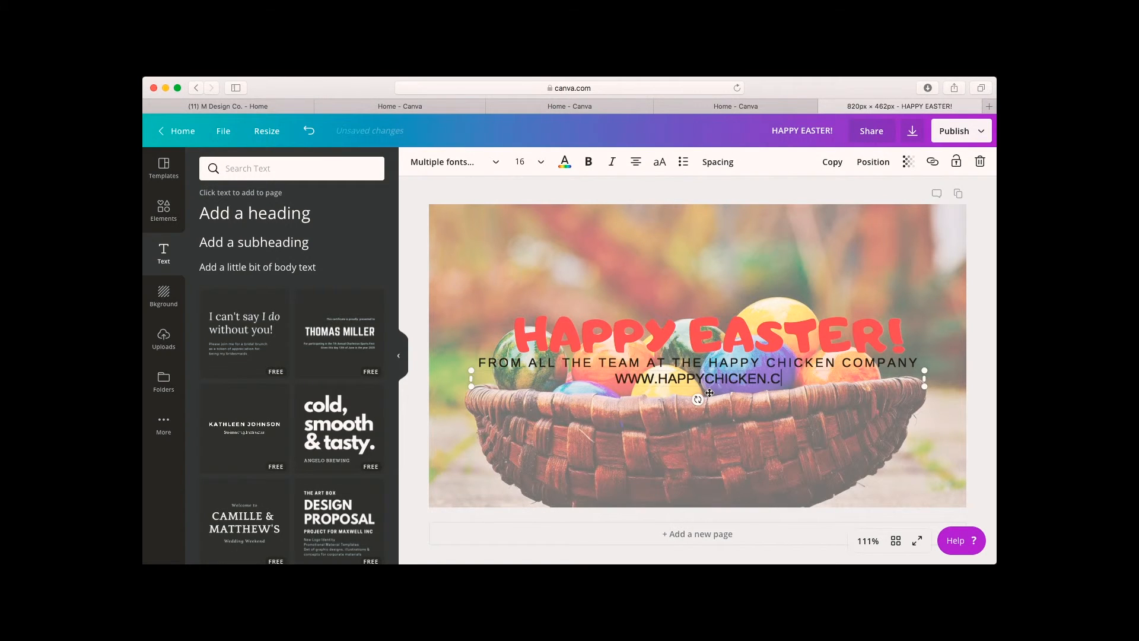
text(O.UK)
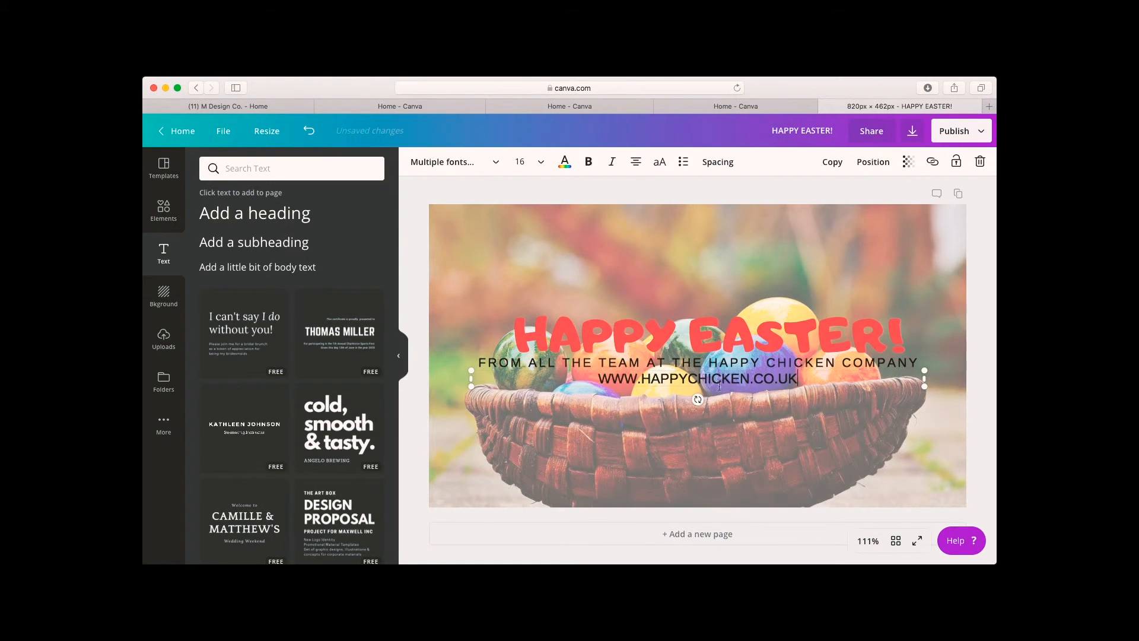
Set the website line's letter spacing to 413 and move it down over the lower part of the basket.
click(718, 162)
drag(790, 197, 828, 197)
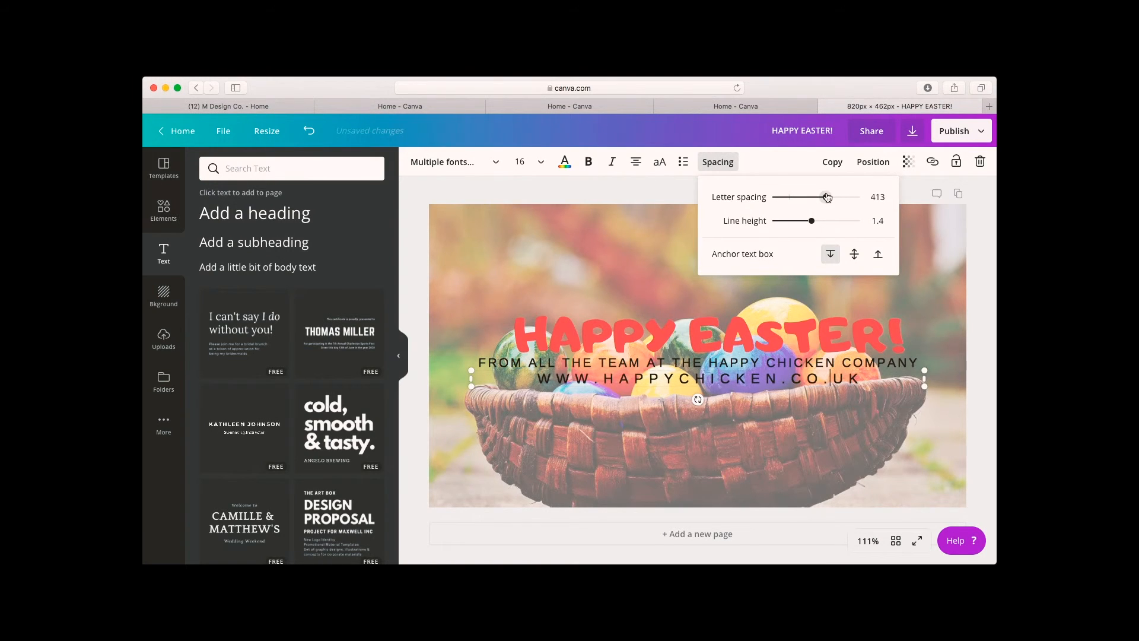
click(983, 336)
drag(804, 380, 800, 445)
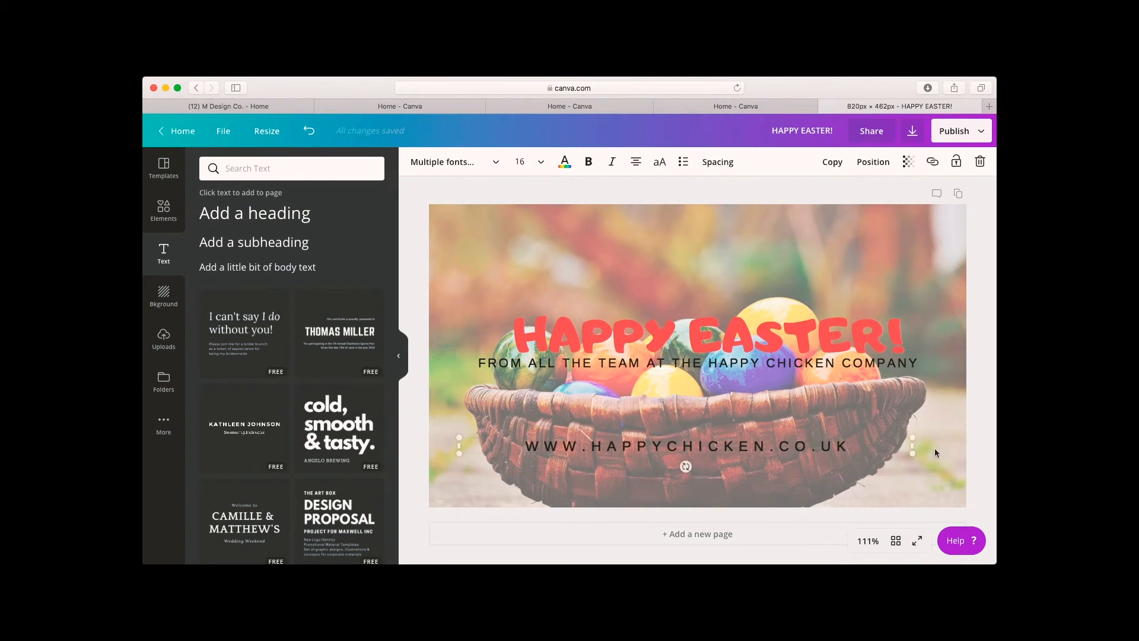
click(977, 436)
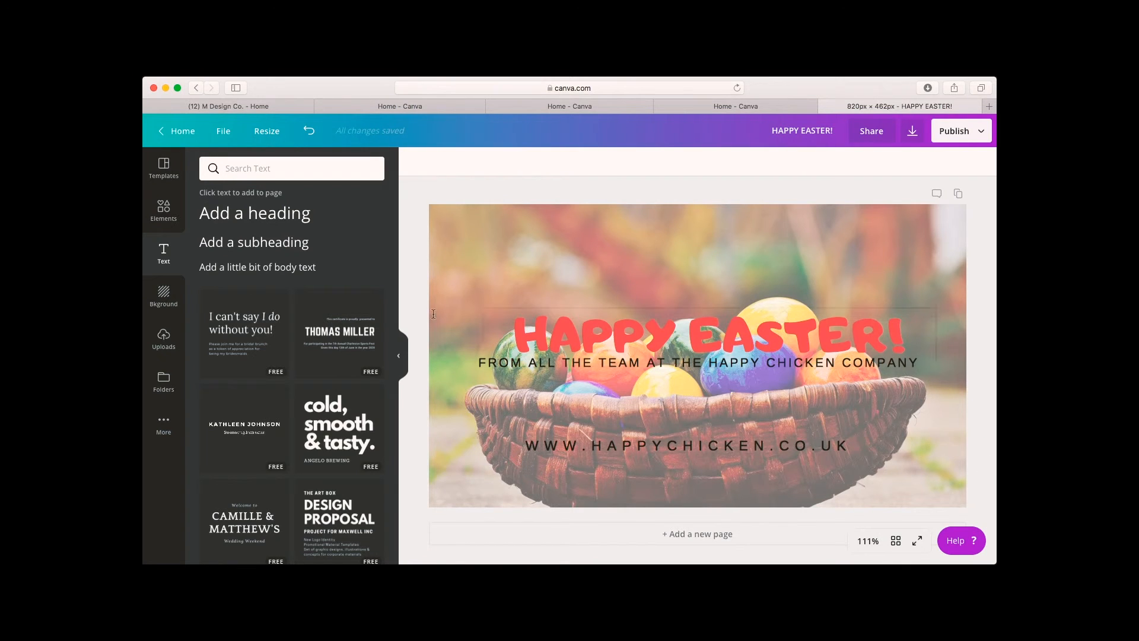
Place the uploaded cover image template on the design and resize it to cover the whole canvas.
click(164, 211)
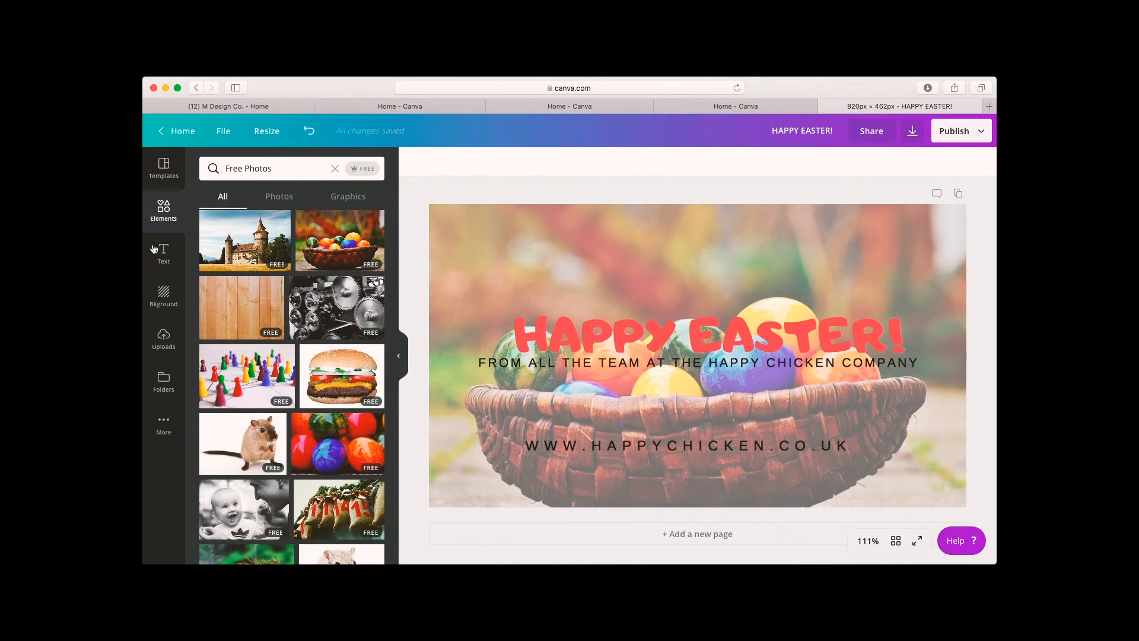
click(160, 343)
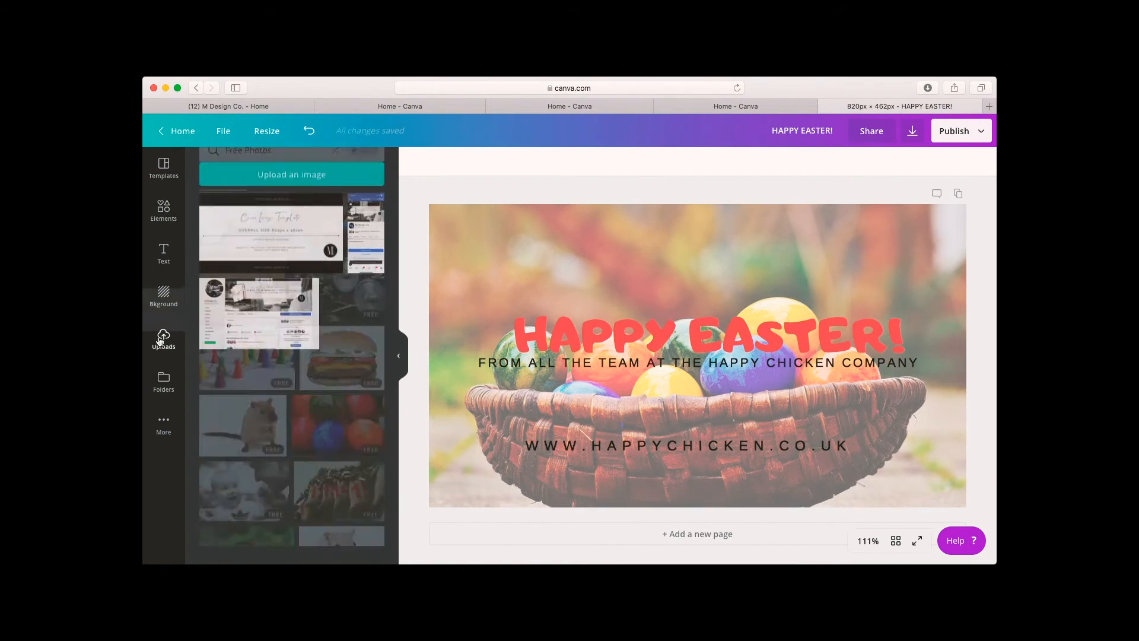
click(246, 240)
mouse_move(556, 346)
mouse_down()
mouse_move(504, 317)
mouse_move(555, 326)
mouse_up()
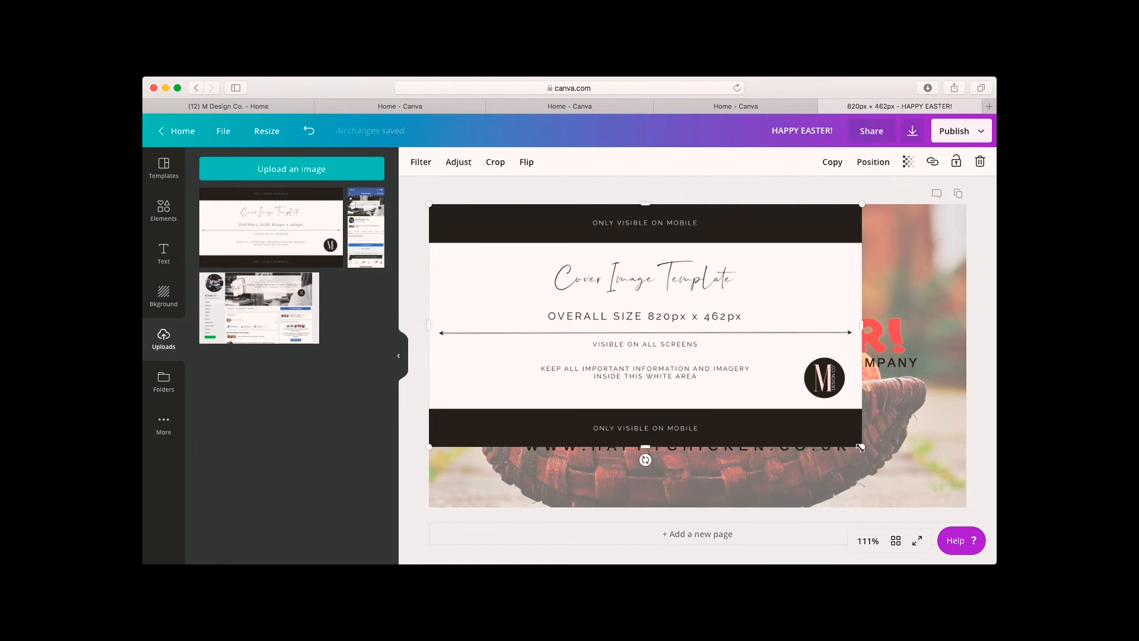
drag(906, 469, 964, 509)
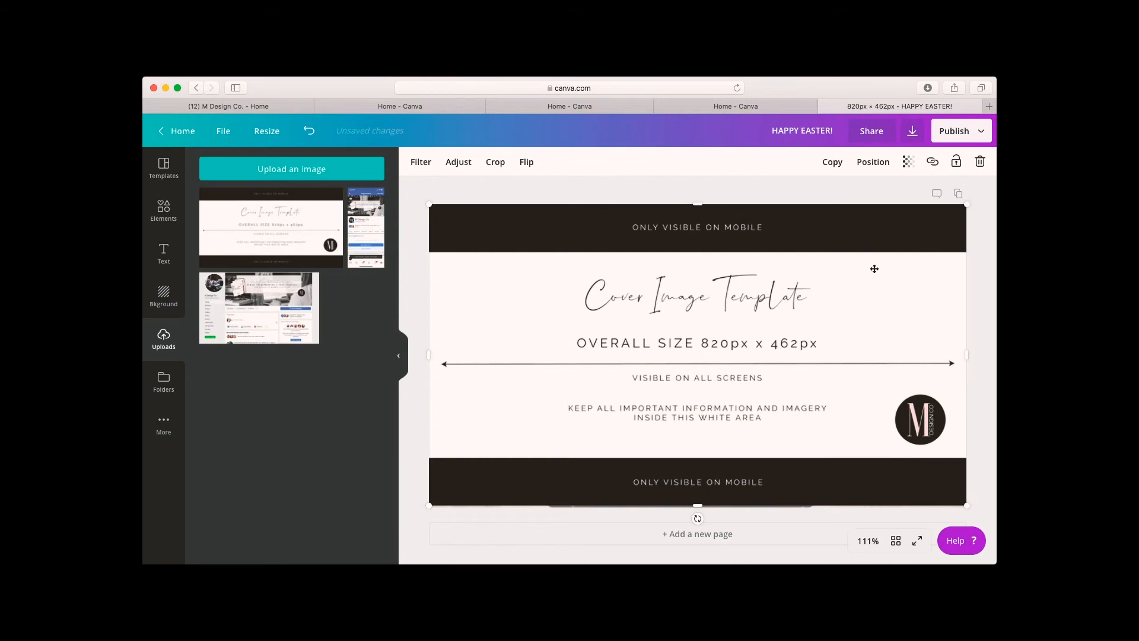
drag(890, 263, 801, 254)
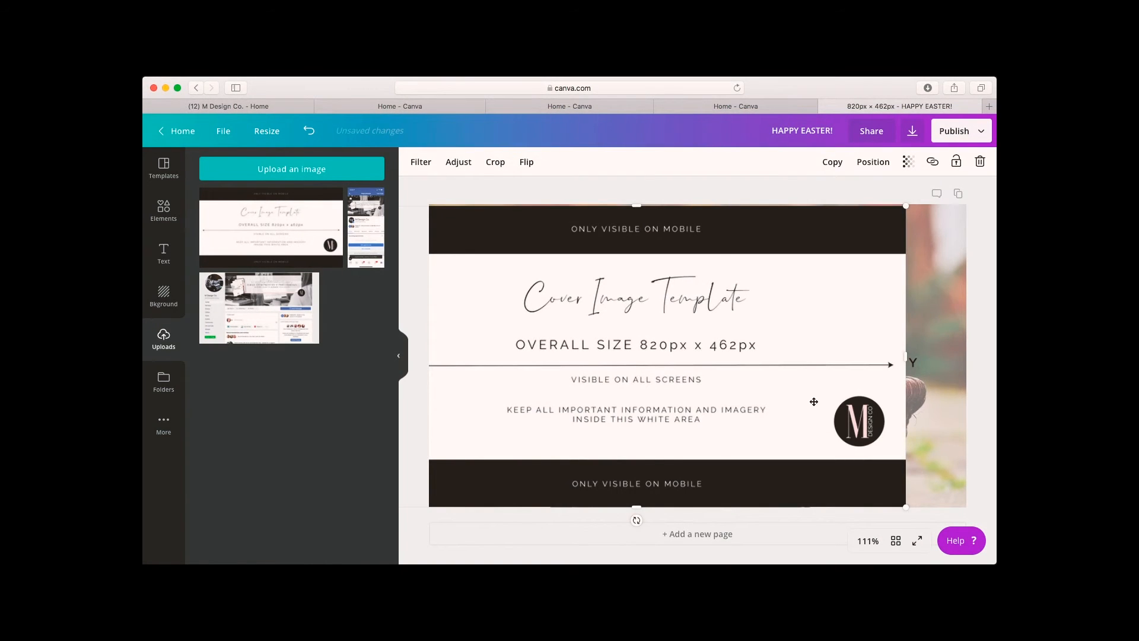
drag(814, 402, 873, 399)
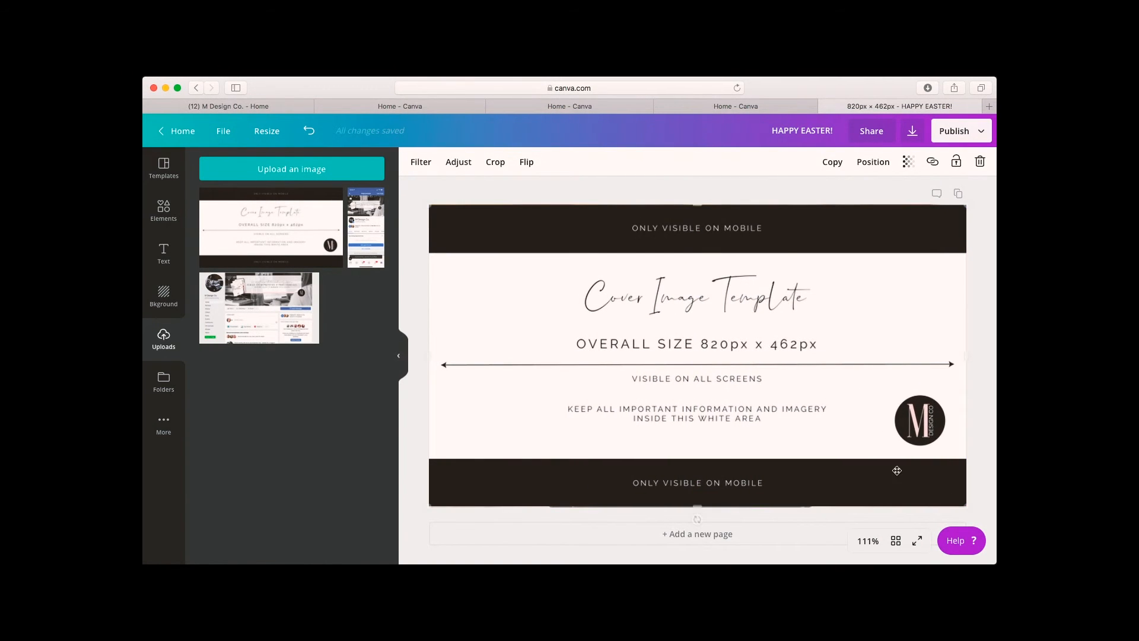
Fit the cover template exactly to the canvas edges and set its transparency to 52 to compare against the design.
drag(966, 505, 932, 487)
drag(931, 347, 967, 345)
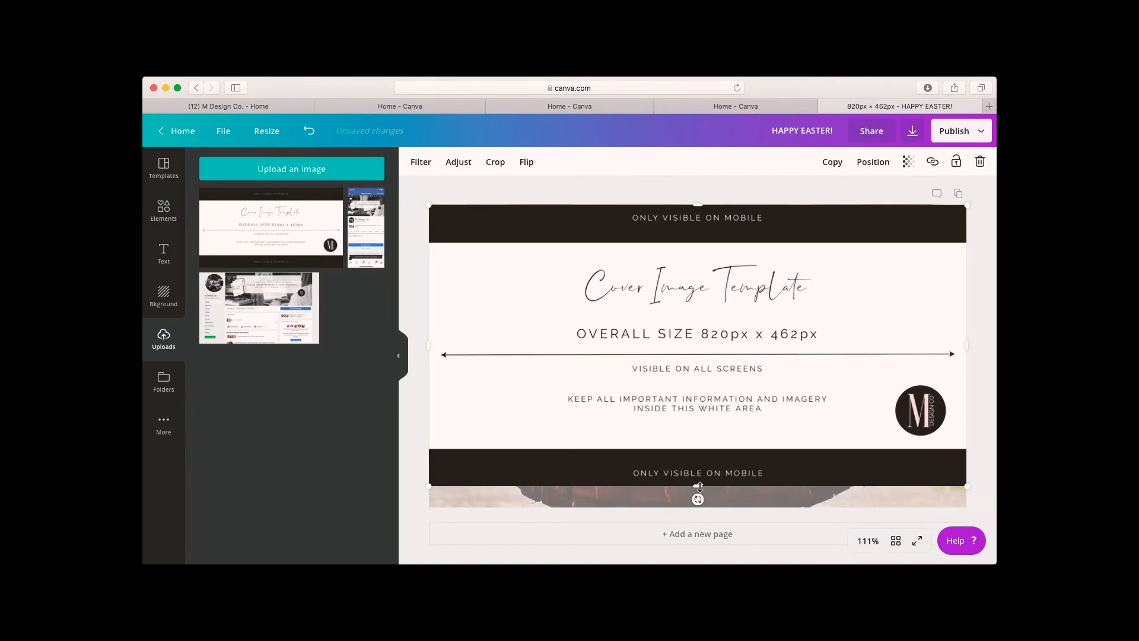
drag(700, 487, 701, 509)
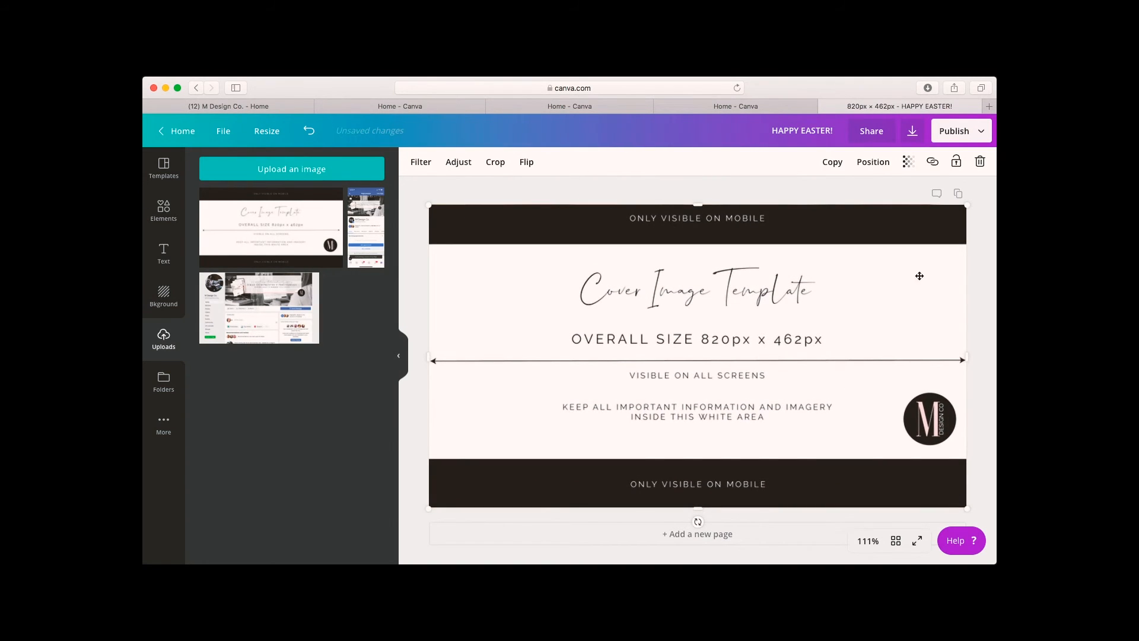
click(908, 162)
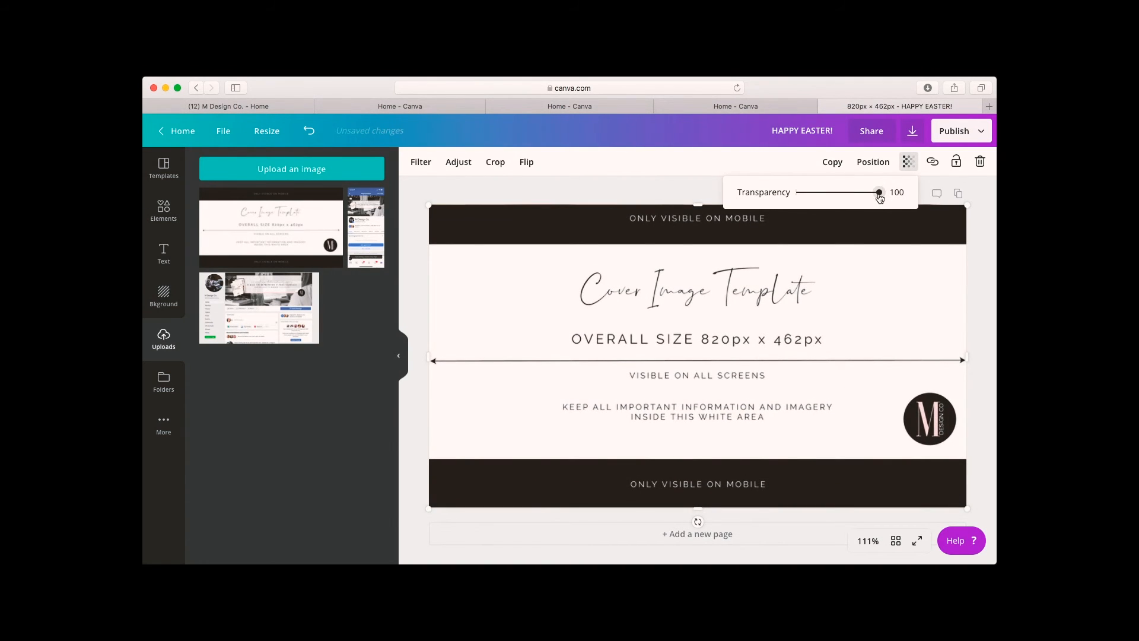
drag(880, 198, 841, 198)
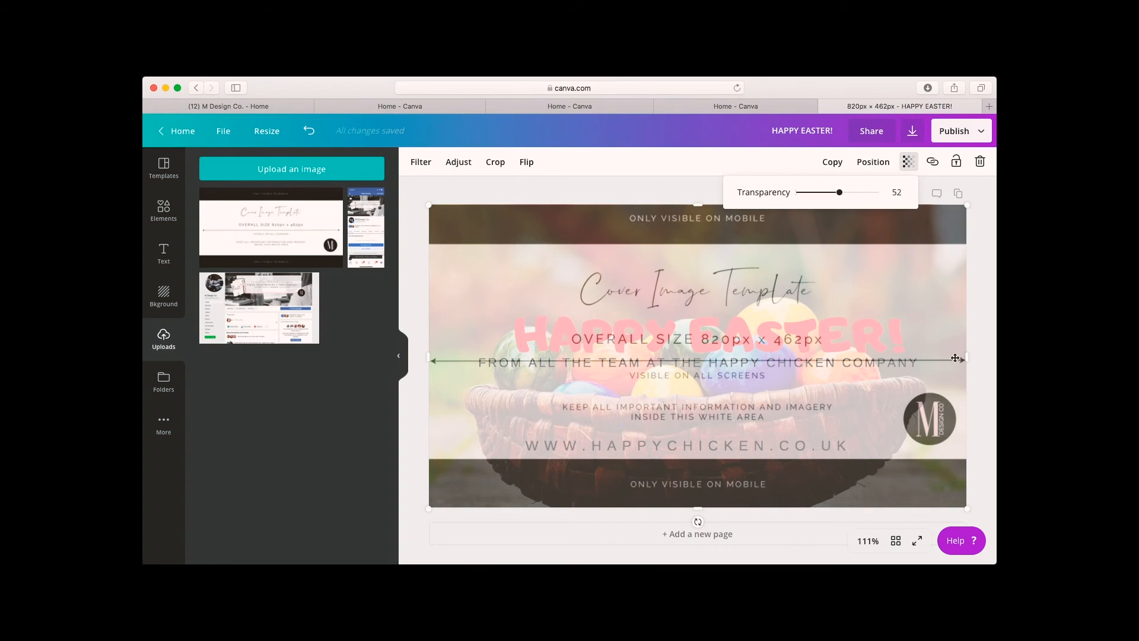
Delete the cover template overlay from the design.
click(981, 278)
drag(935, 249, 892, 284)
key(Delete)
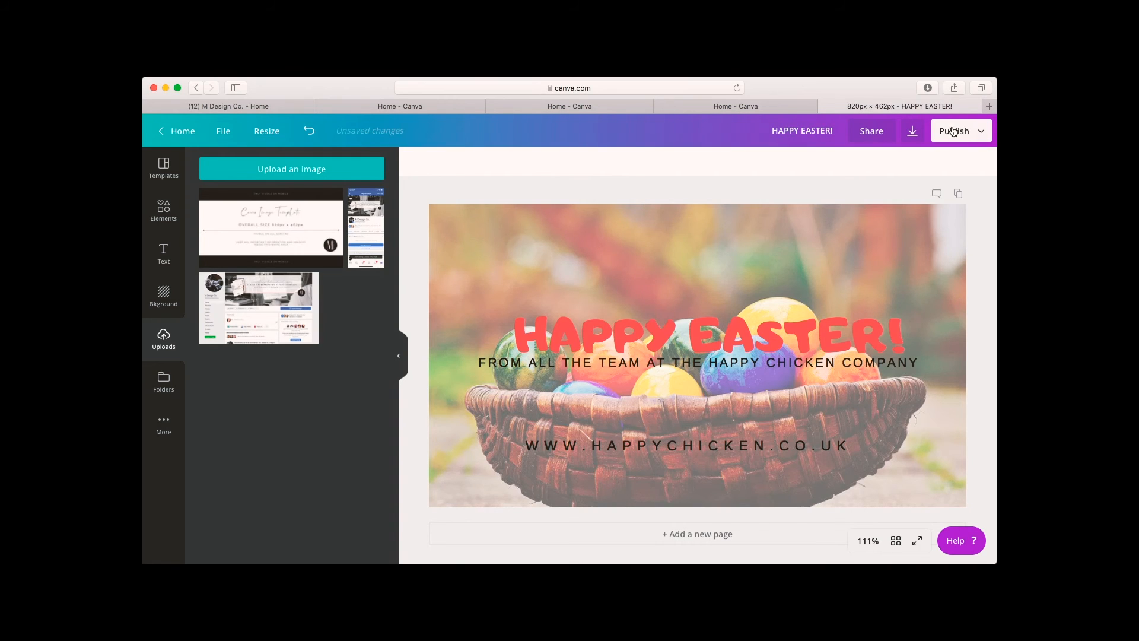
click(980, 132)
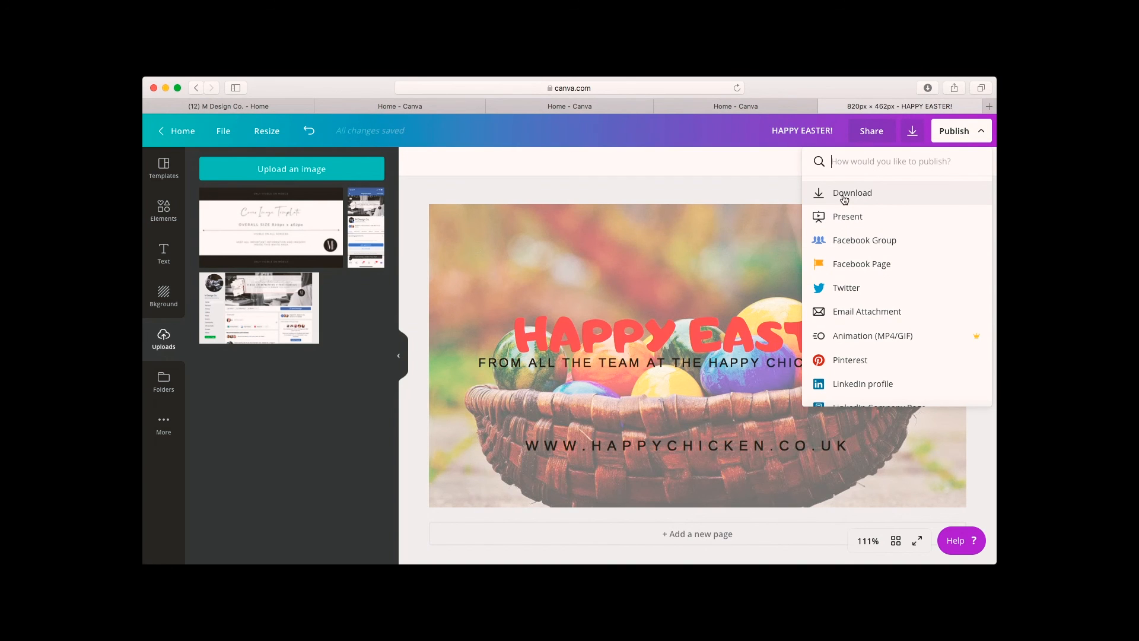
click(753, 180)
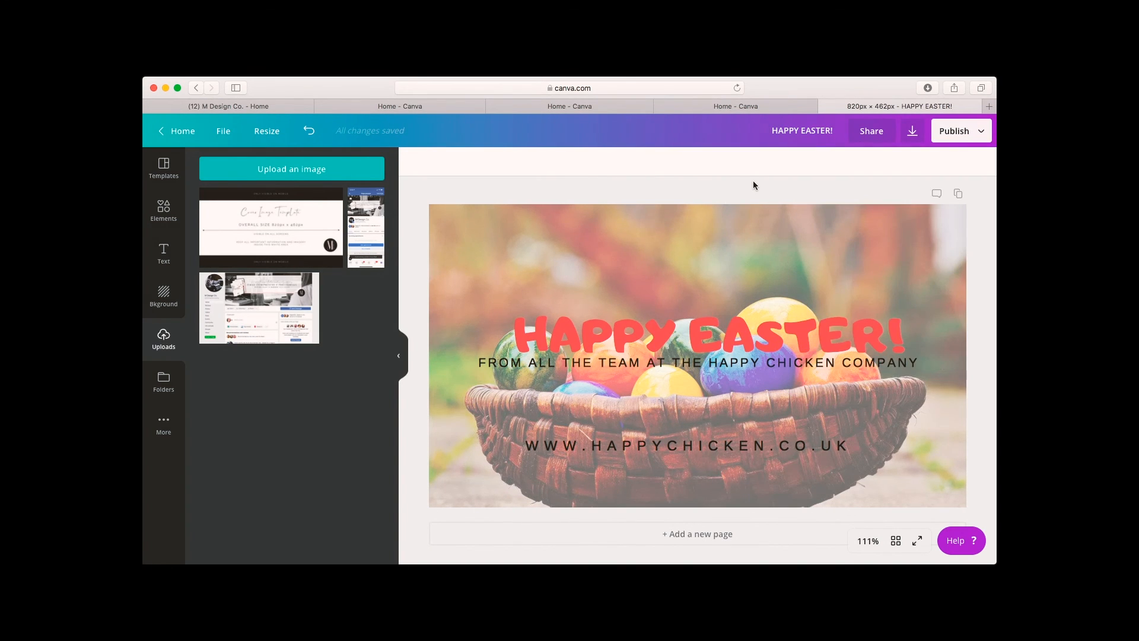